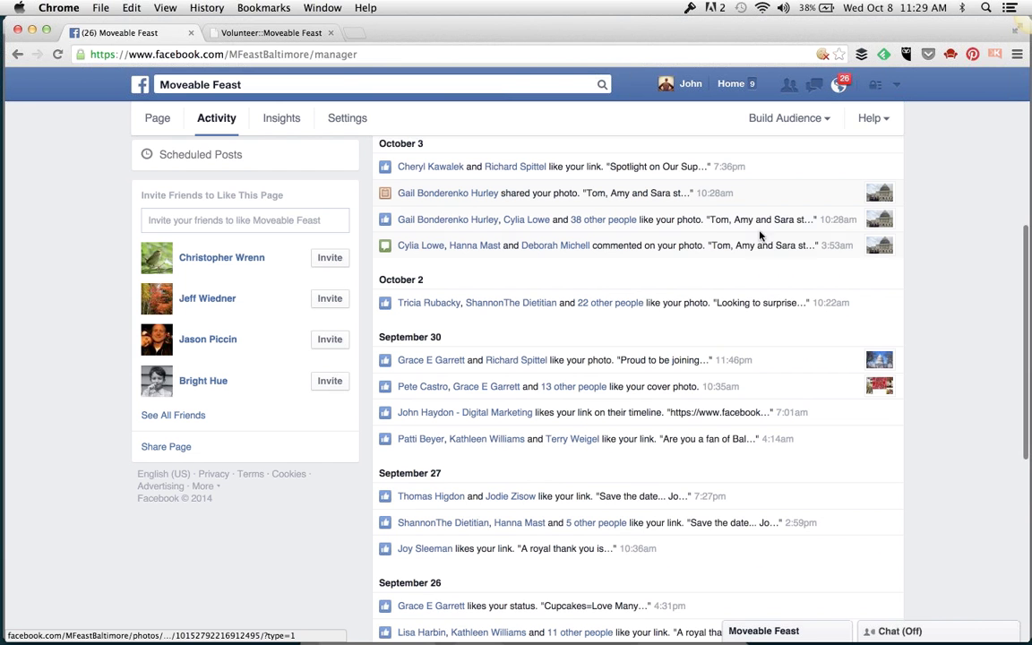
- Open the photo from the October 3 comment notification and open reply fields under its first two comments
click(759, 249)
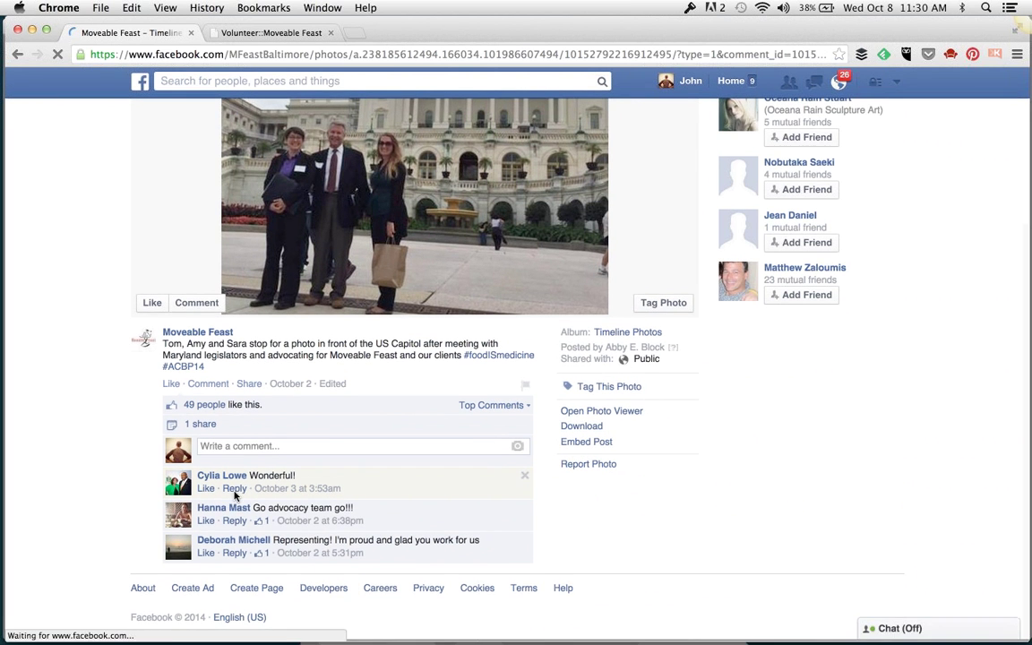
click(233, 491)
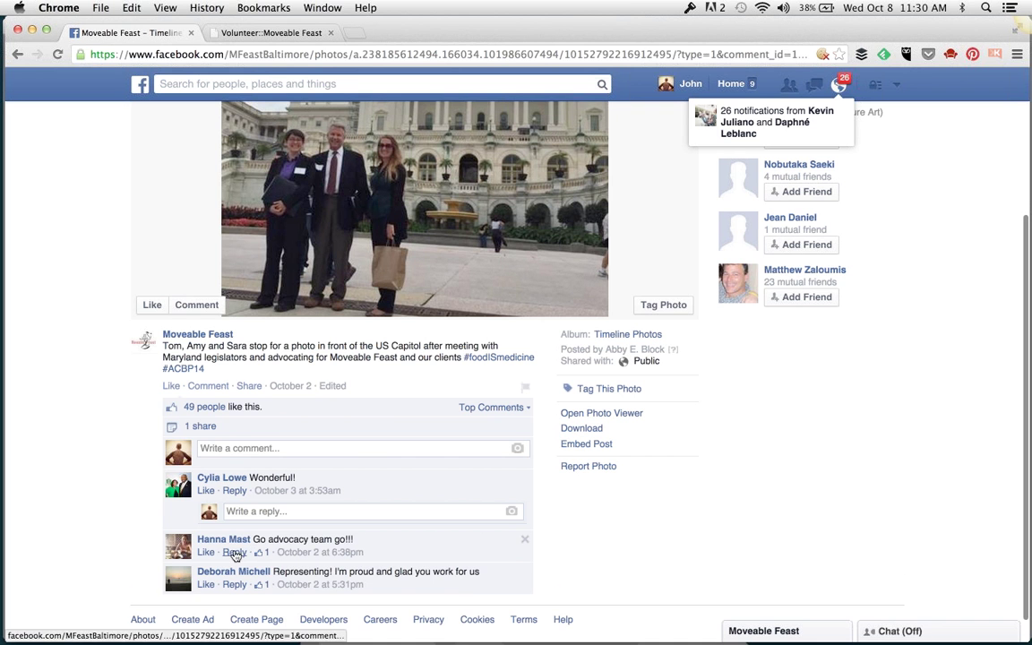
click(234, 552)
scroll(296, 528, up, 5)
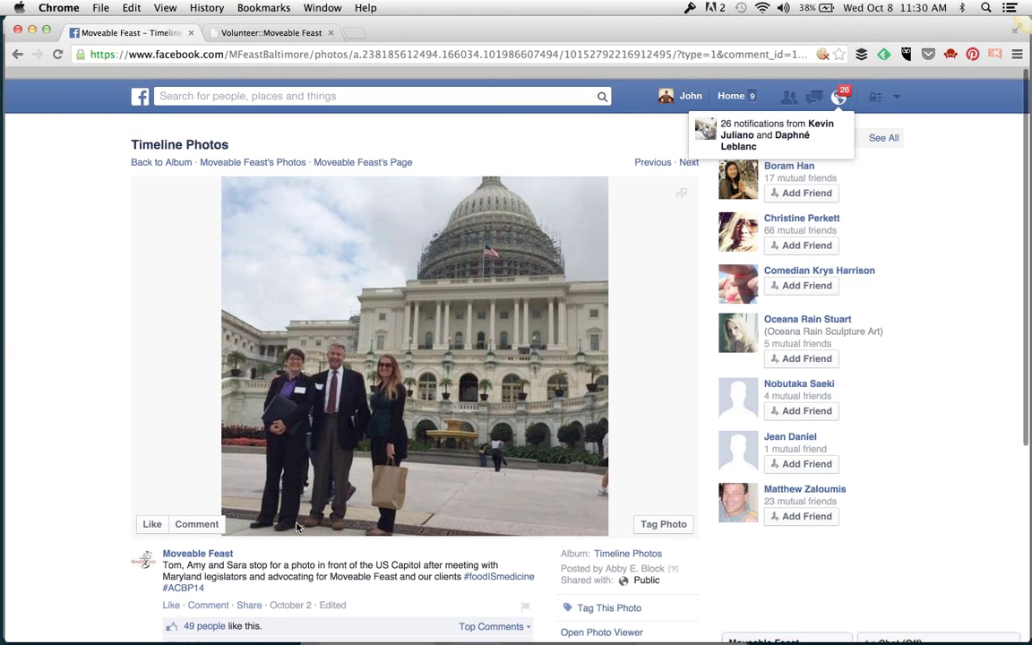
- Return to the page's activity notifications and view the October 3 post that shared the page's photo
click(15, 55)
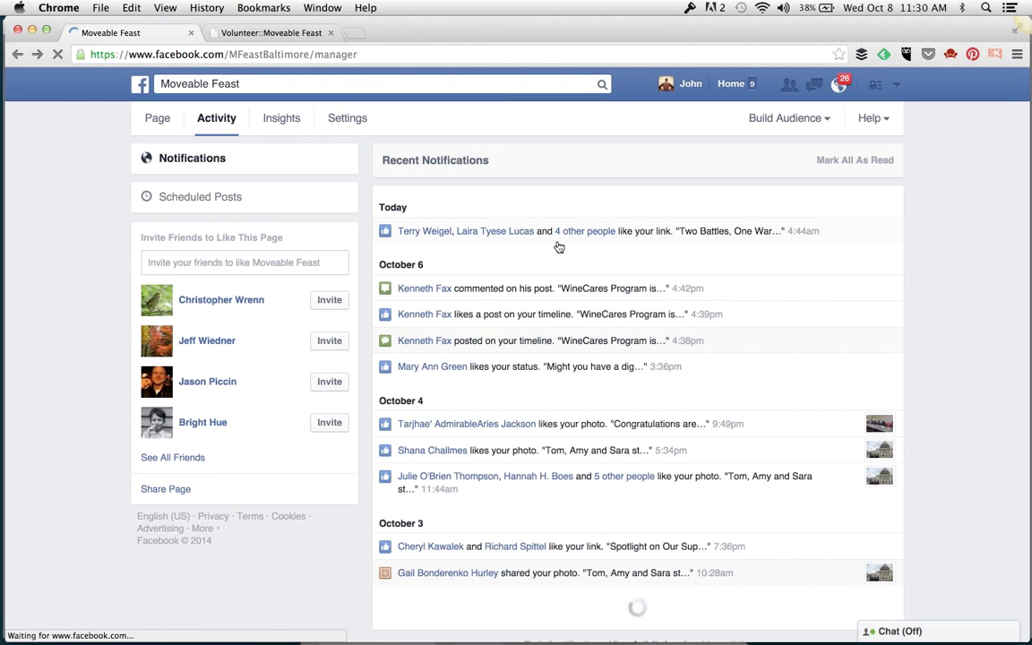
scroll(587, 537, down, 5)
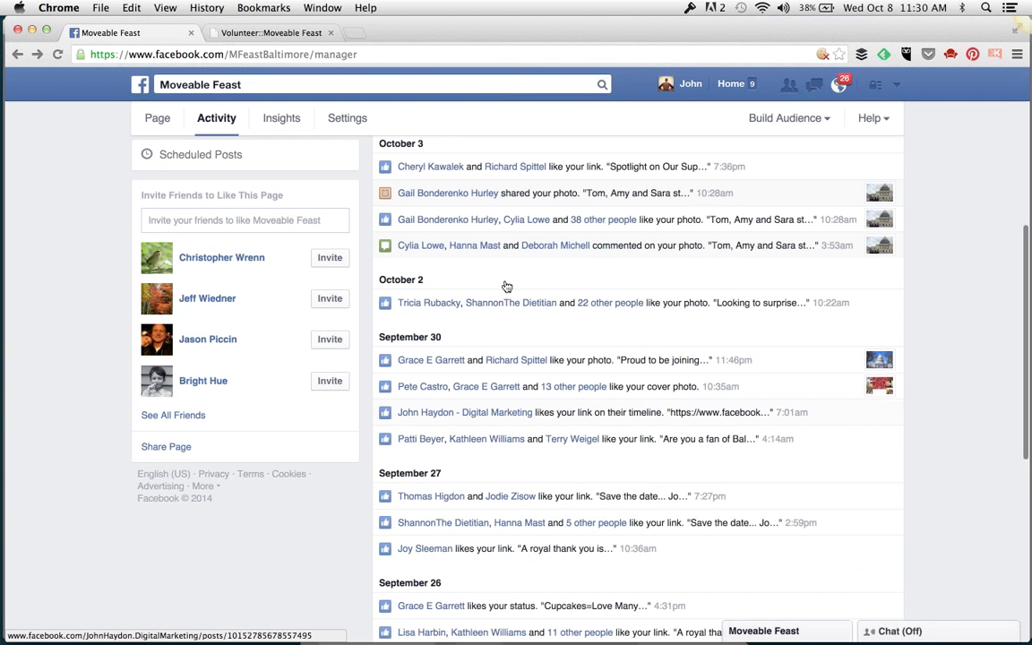
click(564, 195)
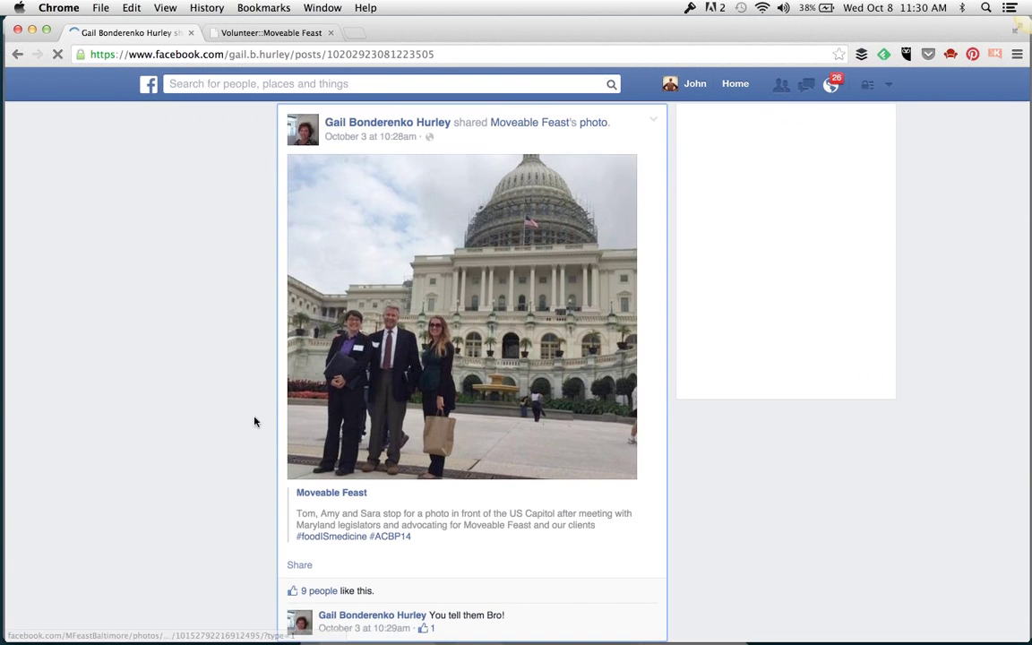
scroll(256, 502, down, 1)
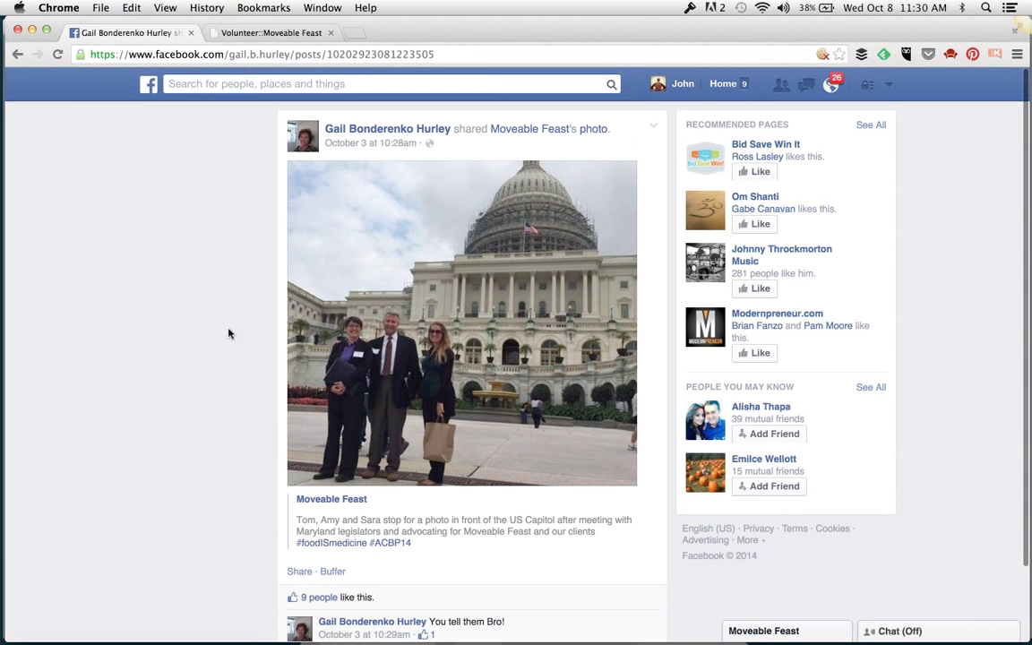
- Go back to the page's activity notifications, view the personal account's notifications and close them
click(20, 54)
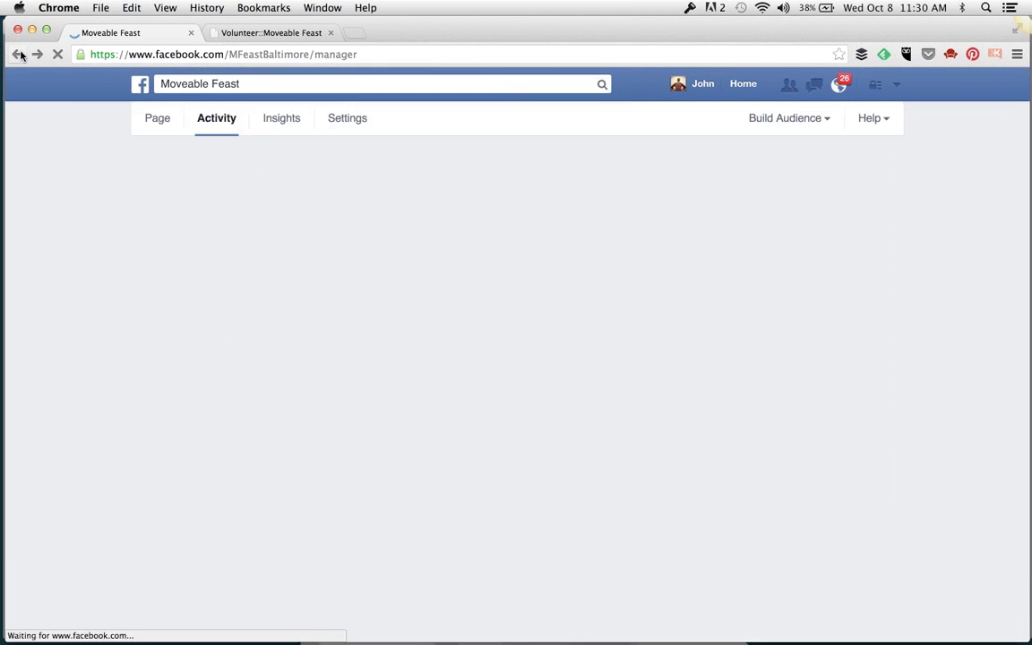
scroll(533, 193, down, 5)
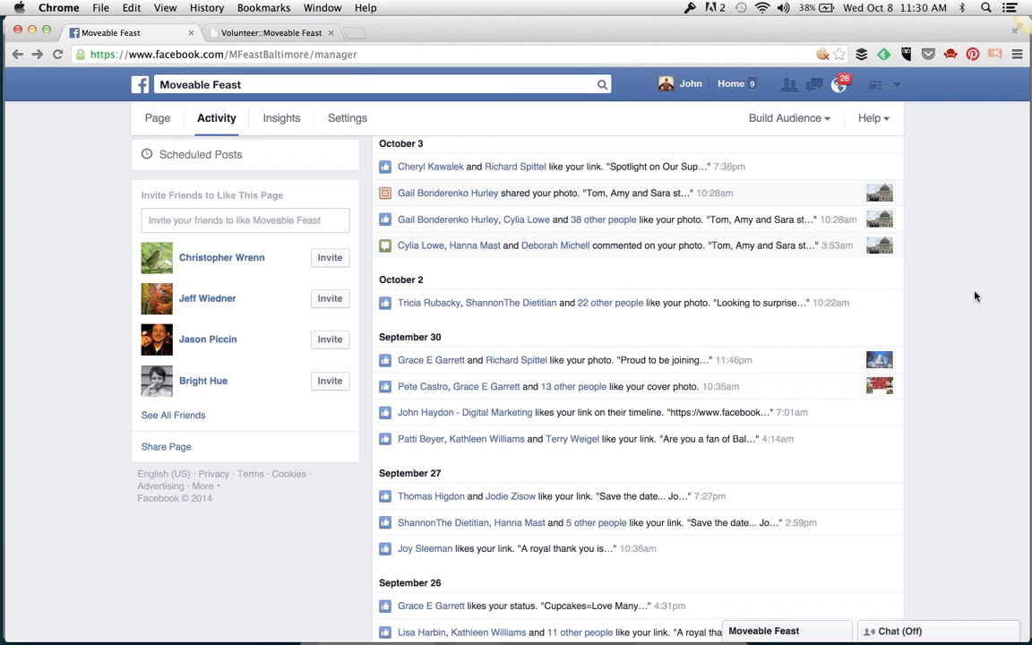
click(839, 84)
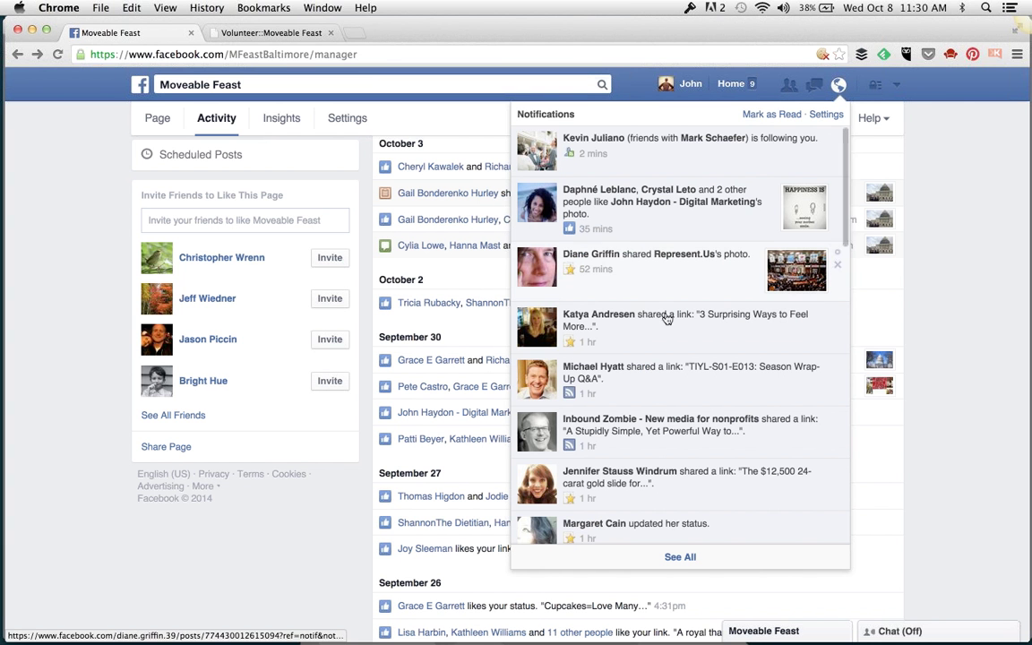
click(954, 344)
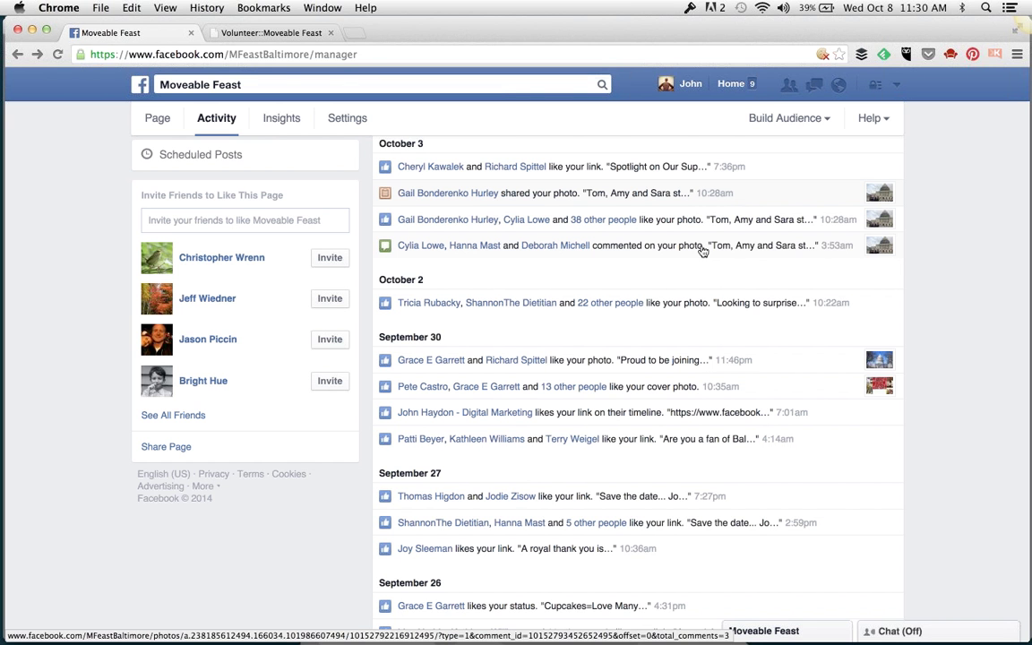
- Preview the first commenter's profile from the October 3 comment notification and briefly switch to GoToMeeting
mouse_move(421, 252)
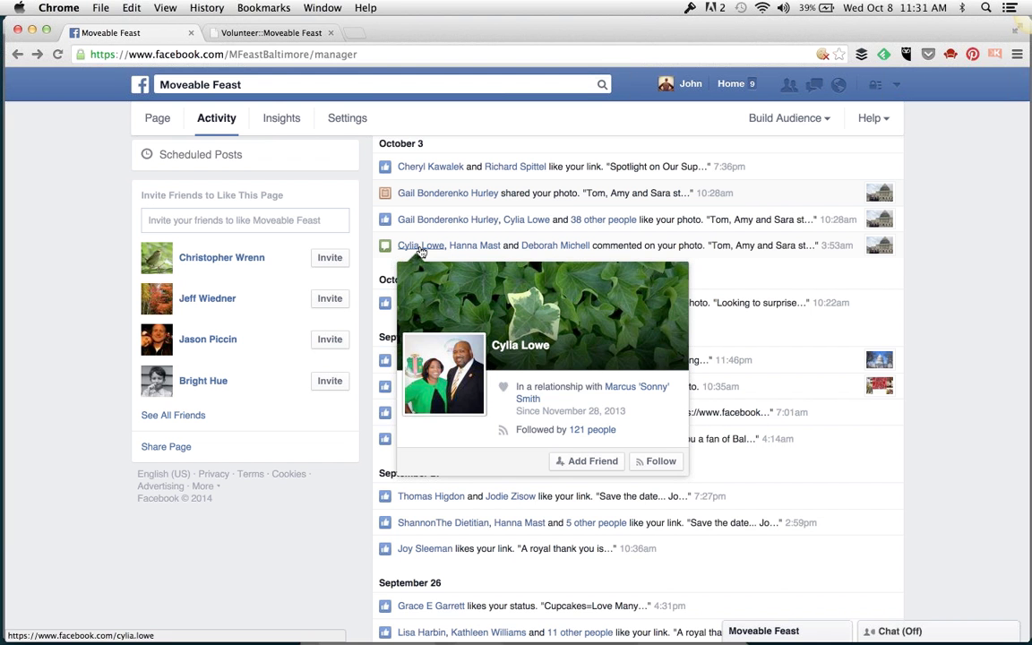
mouse_move(757, 627)
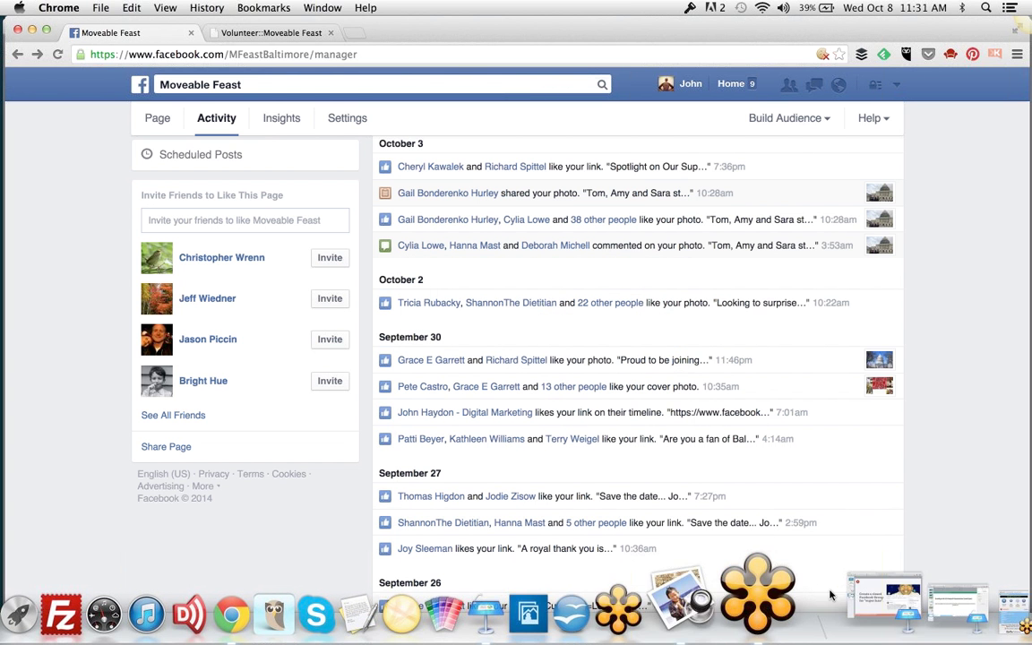
click(783, 596)
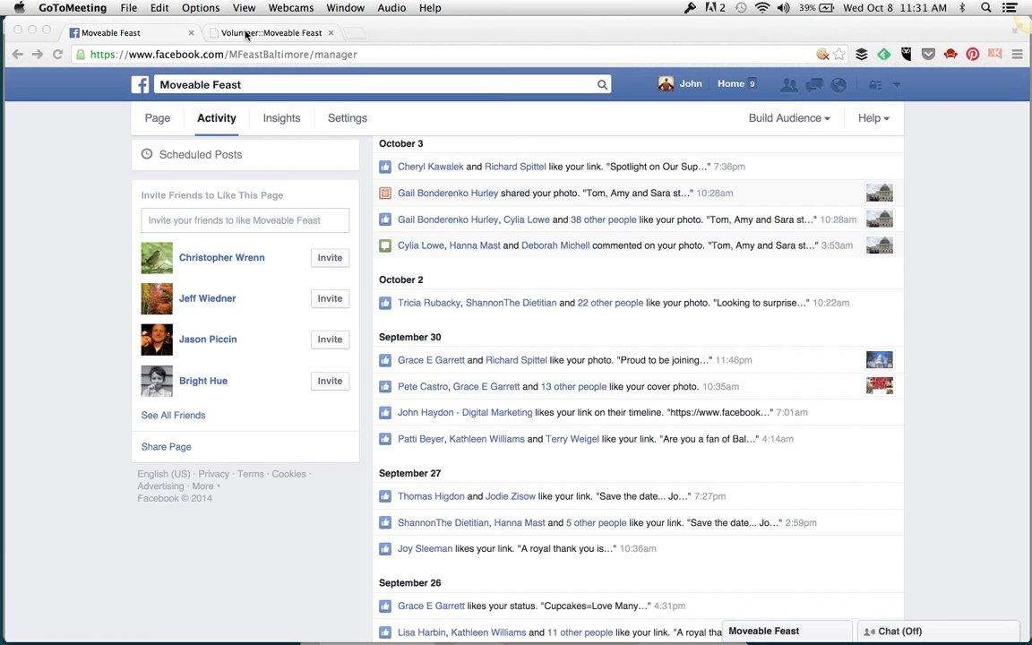
click(78, 154)
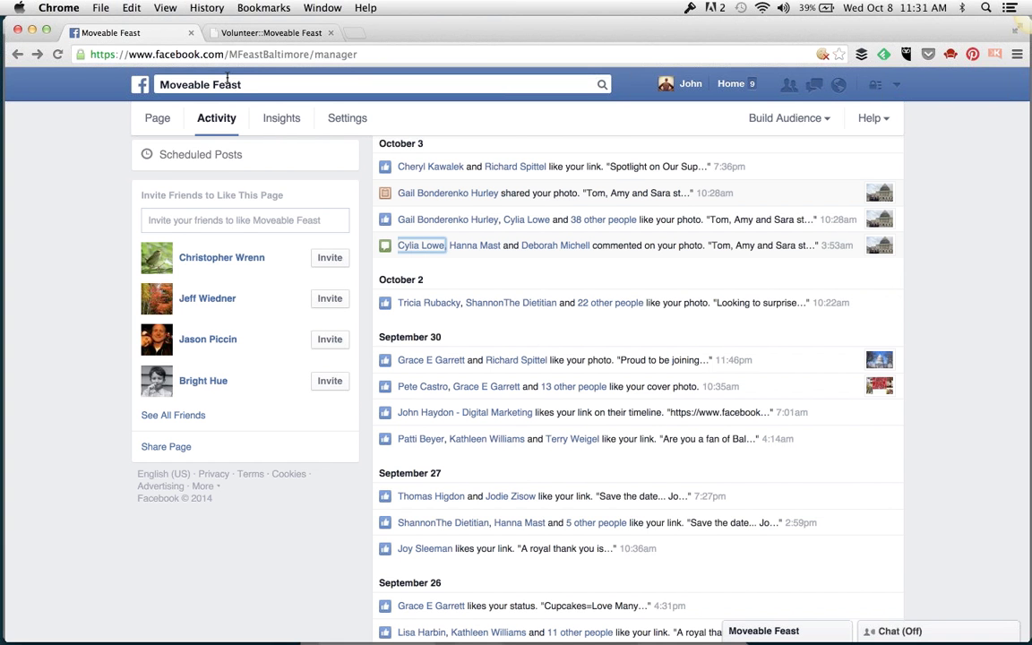
- Search Facebook for "ELLIE" and open The Ellie Fund page
click(230, 82)
triple_click(229, 82)
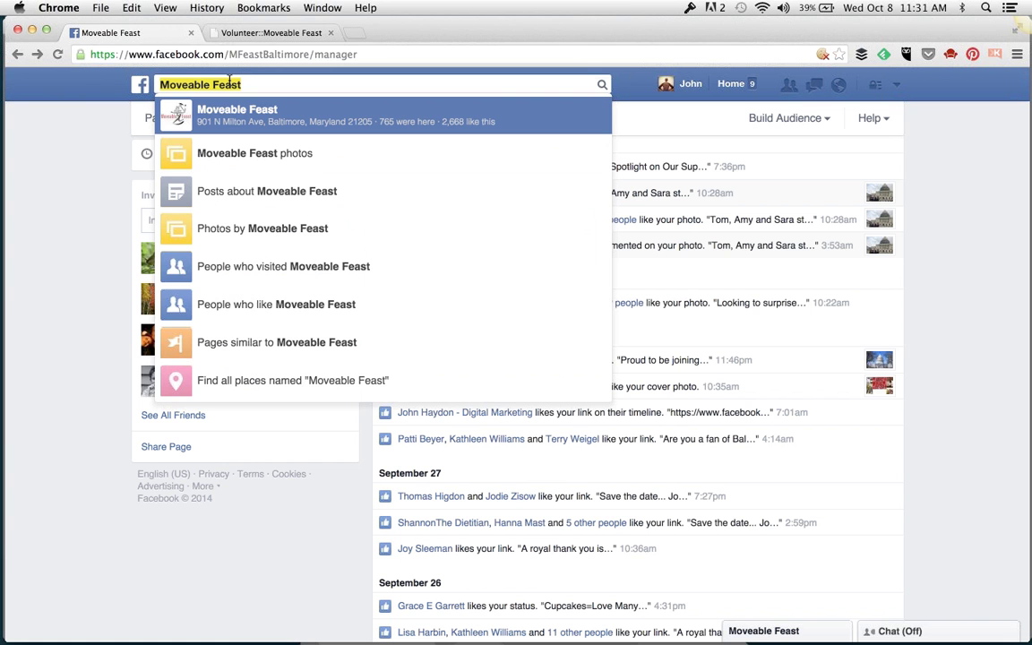
text(ELIE)
key(BackSpace)
key(BackSpace)
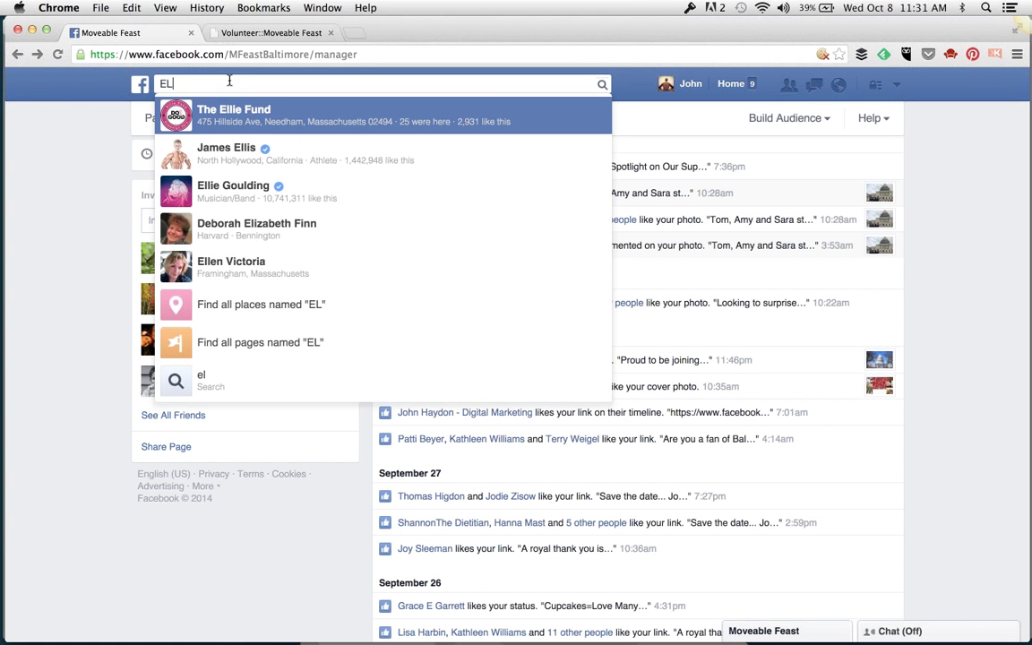
text(LIE)
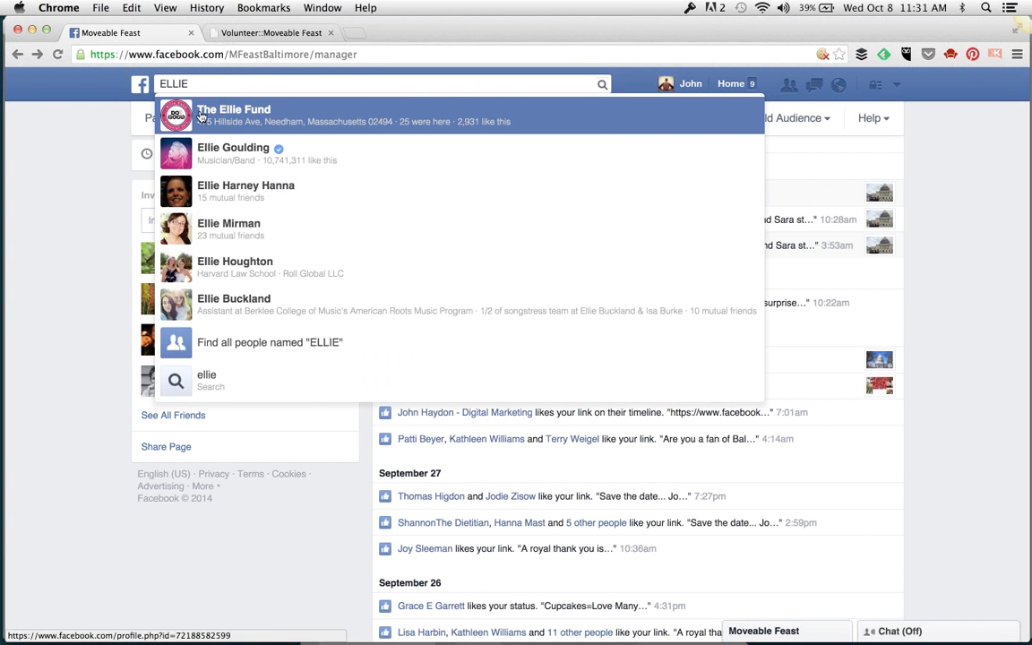
click(201, 117)
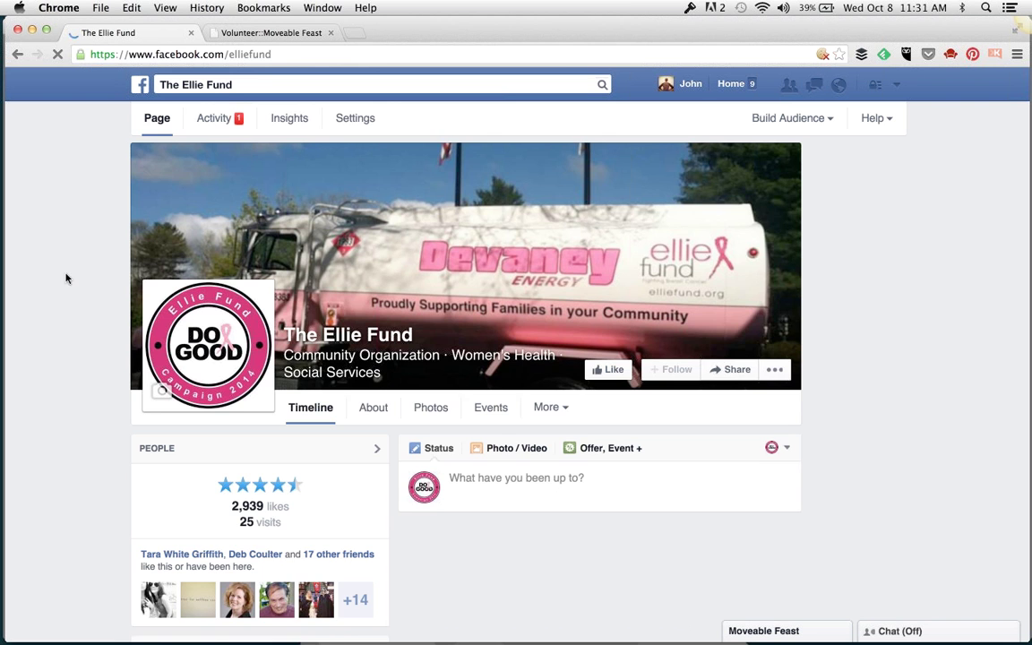
- Examine the Post Targeting and Privacy and Page Moderation settings of The Ellie Fund page without saving changes
click(355, 118)
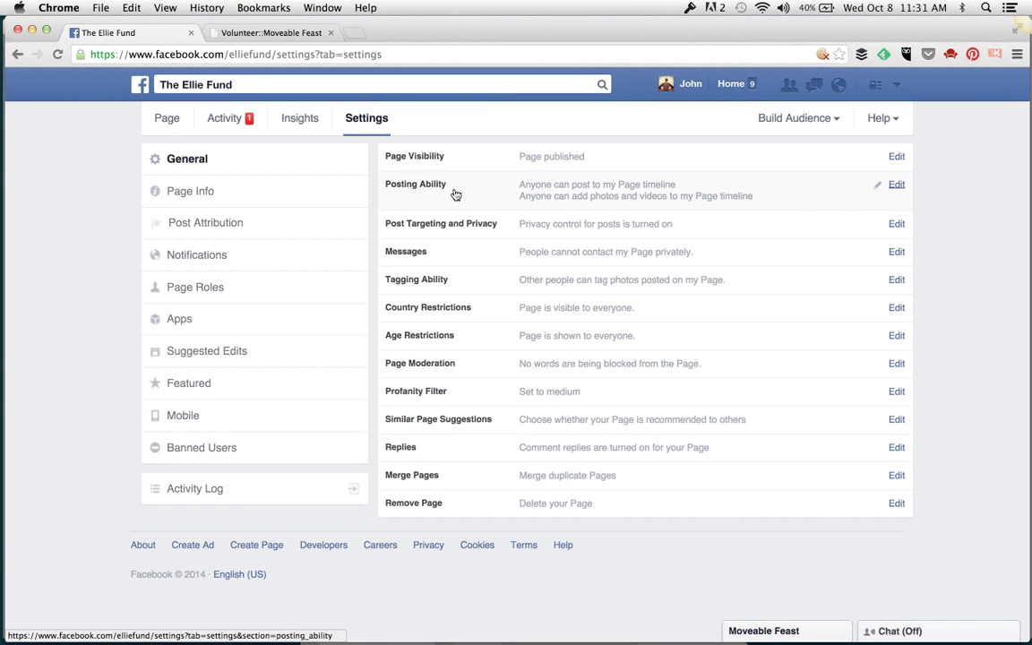
click(459, 223)
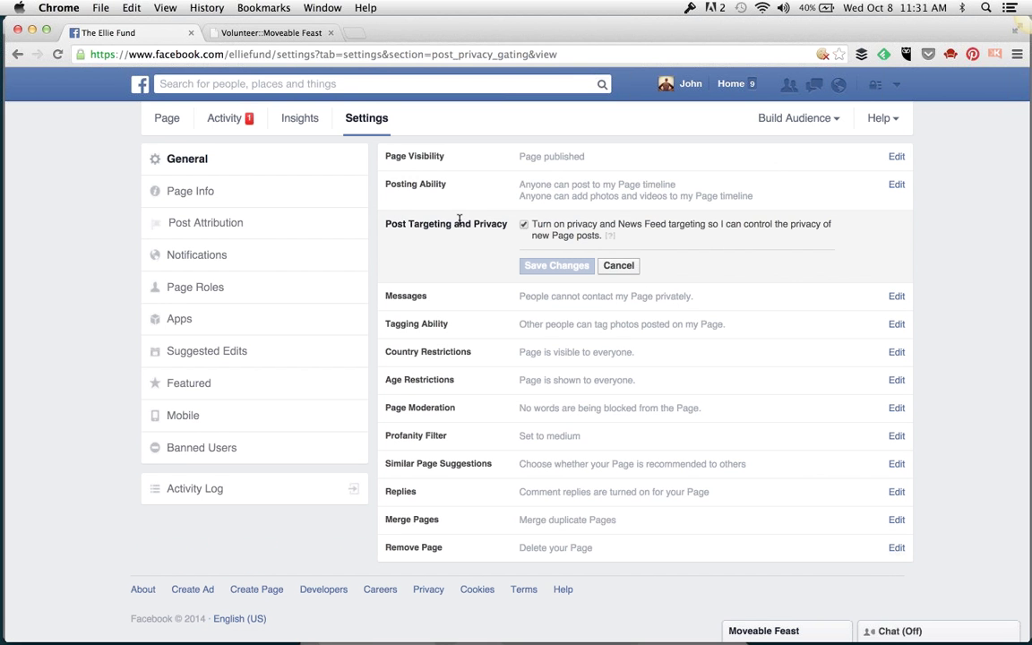
click(523, 227)
click(524, 227)
click(619, 266)
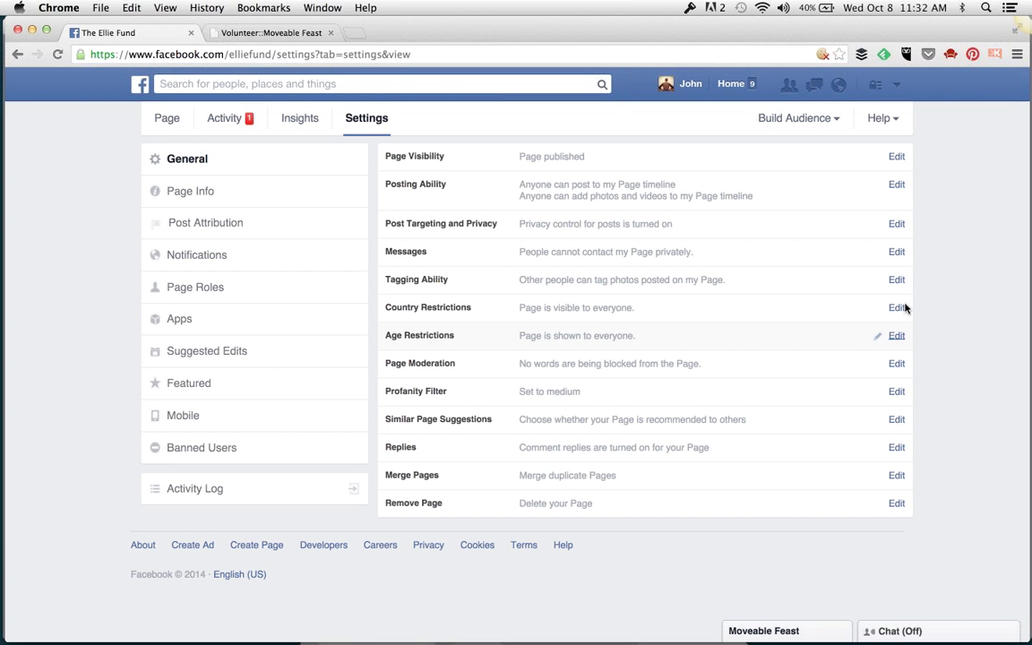
click(440, 367)
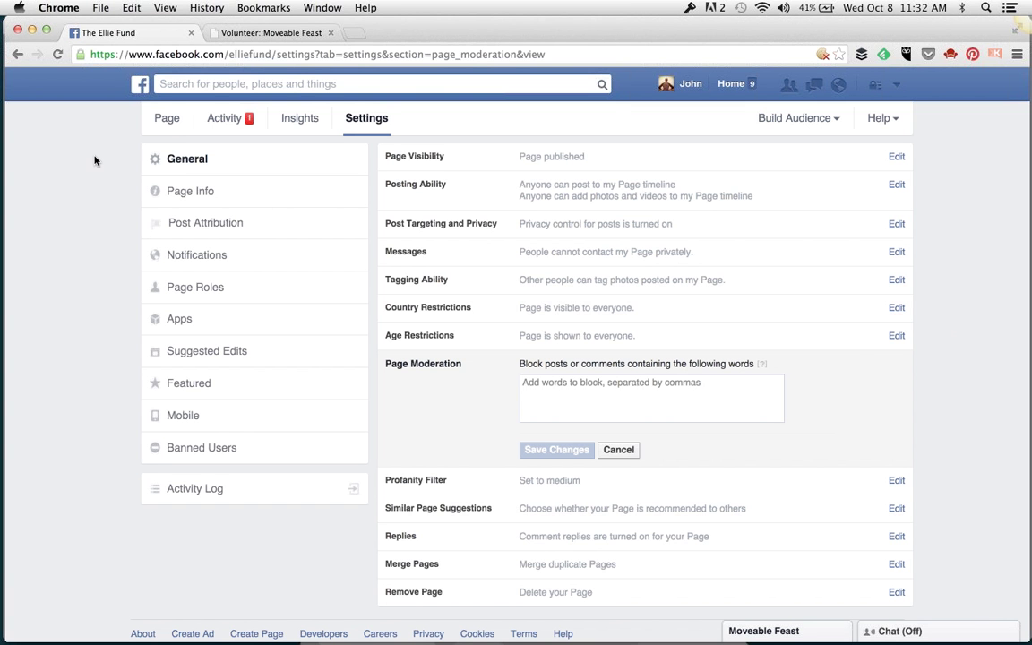
- Return to The Ellie Fund's timeline, select the username in the page's web address, and open the status composer
click(168, 120)
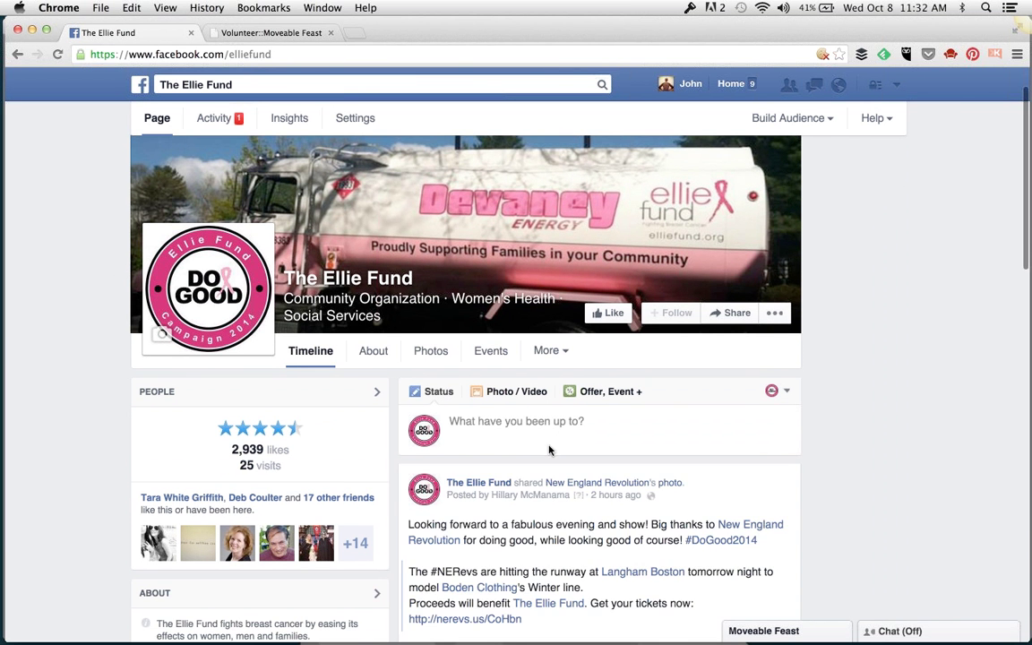
click(511, 421)
click(289, 52)
click(288, 52)
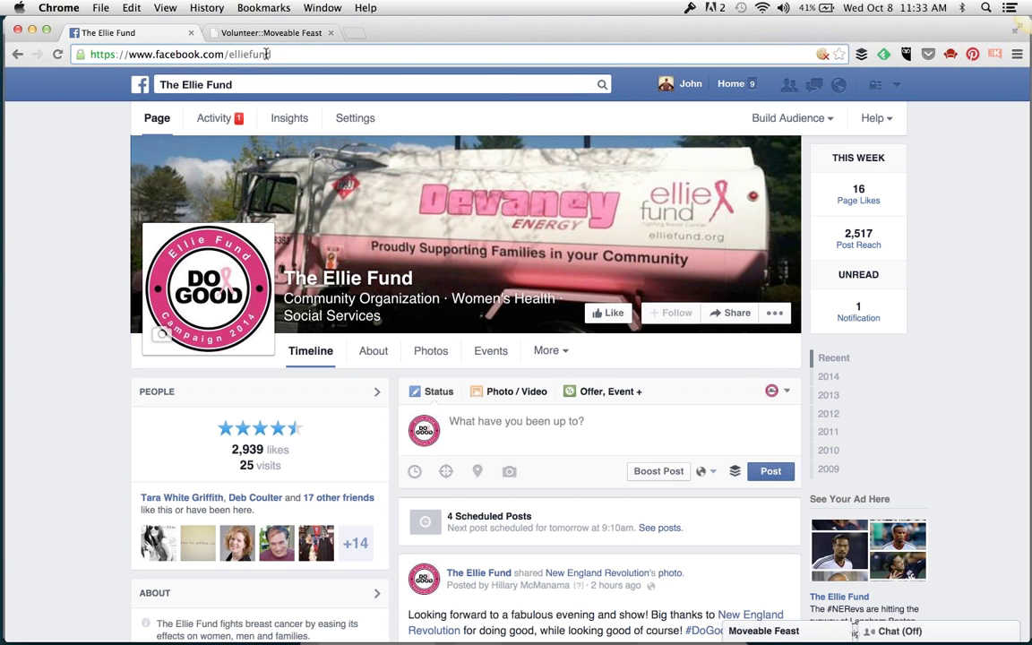
double_click(266, 54)
click(99, 277)
click(512, 426)
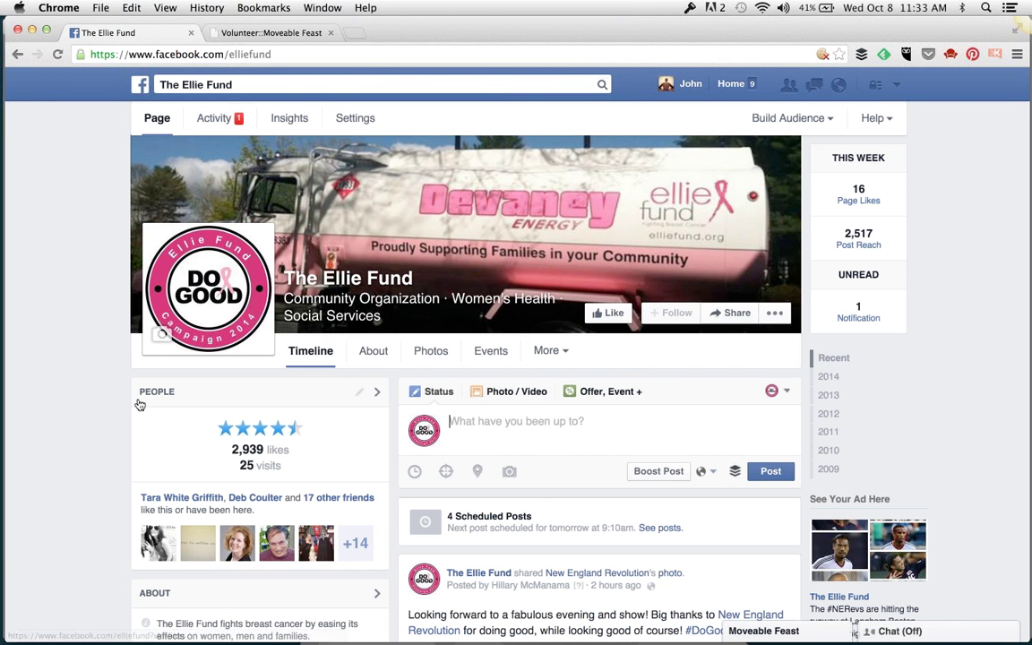
- Open the shared New England Revolution post on its own page and view it down to the comment field
scroll(79, 425, down, 3)
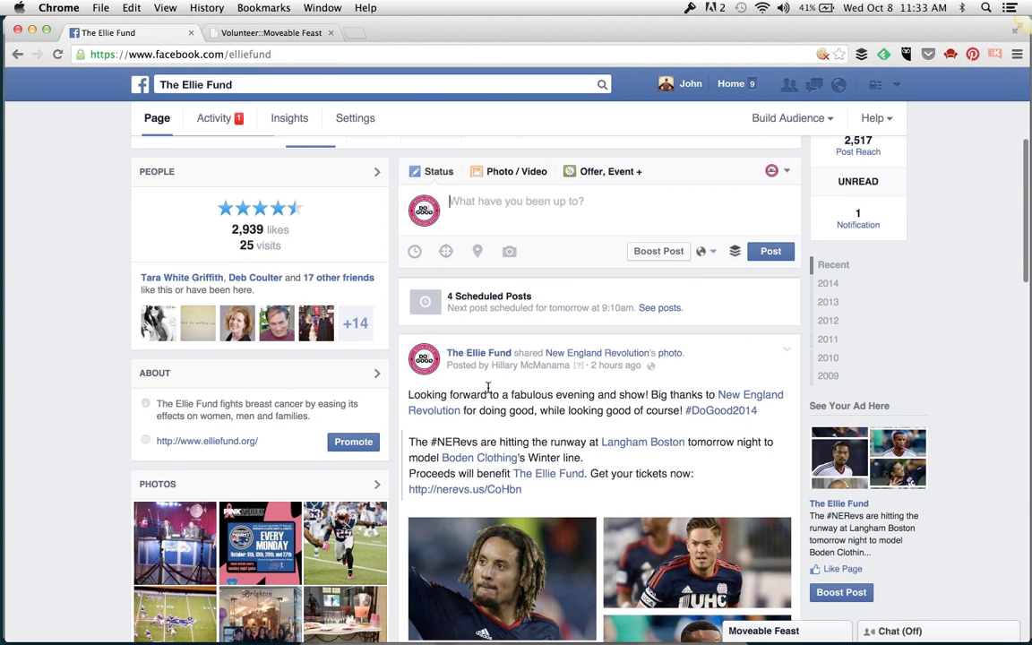
click(594, 365)
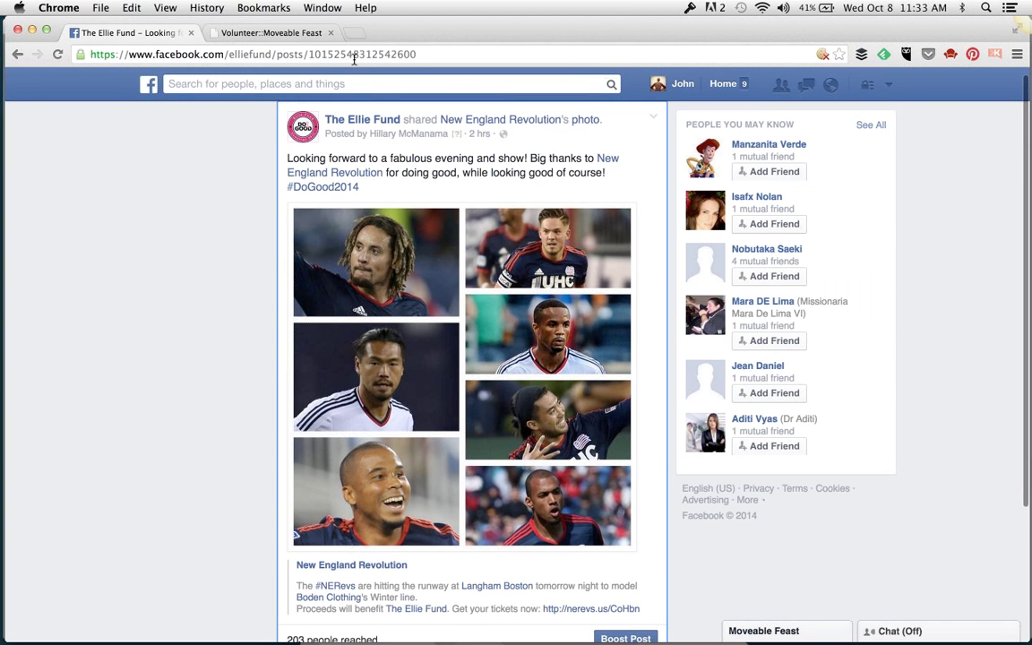
scroll(256, 324, down, 5)
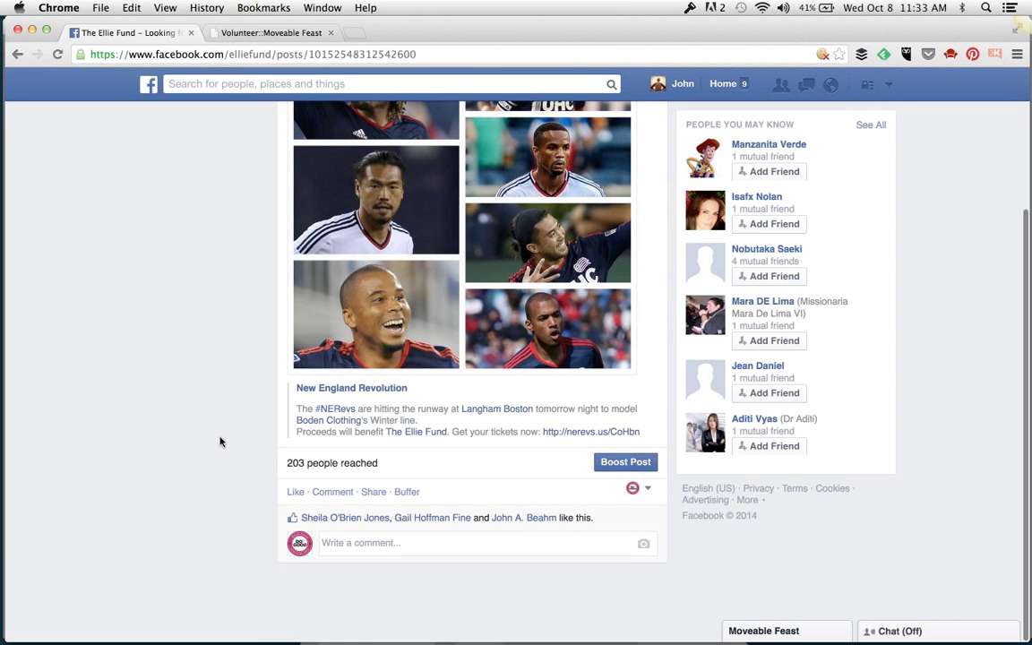
scroll(221, 442, up, 5)
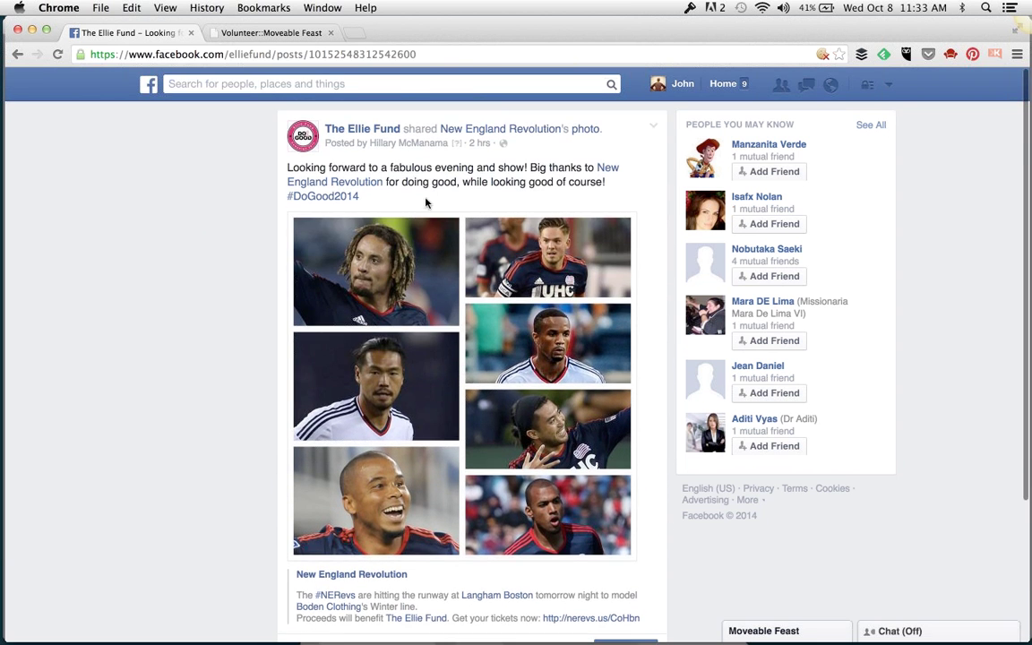
- Return from the post to The Ellie Fund's timeline and open the status composer
click(362, 138)
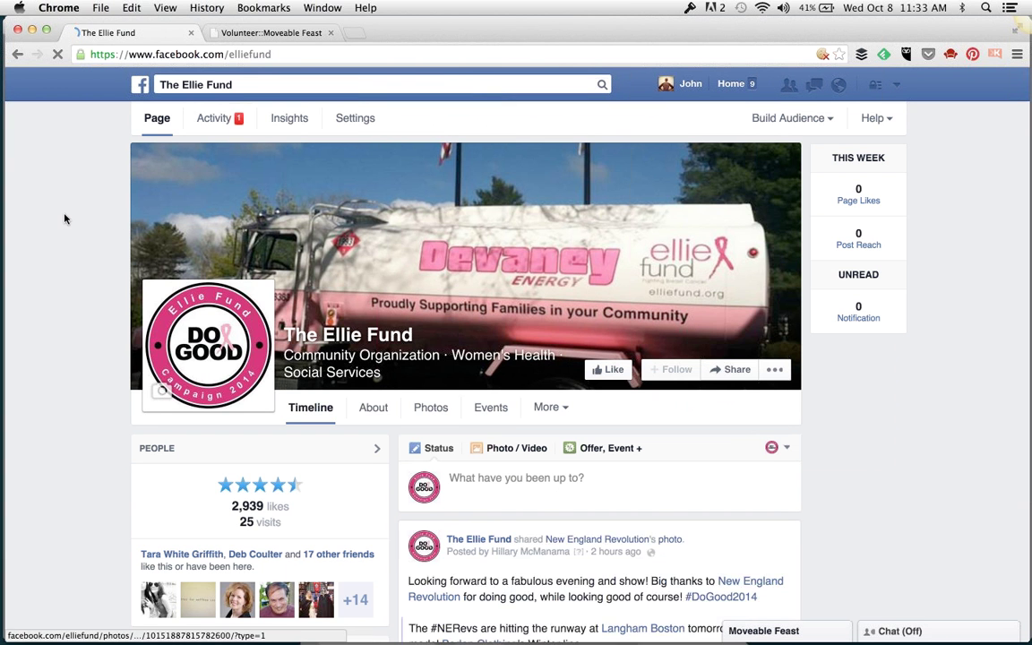
click(527, 487)
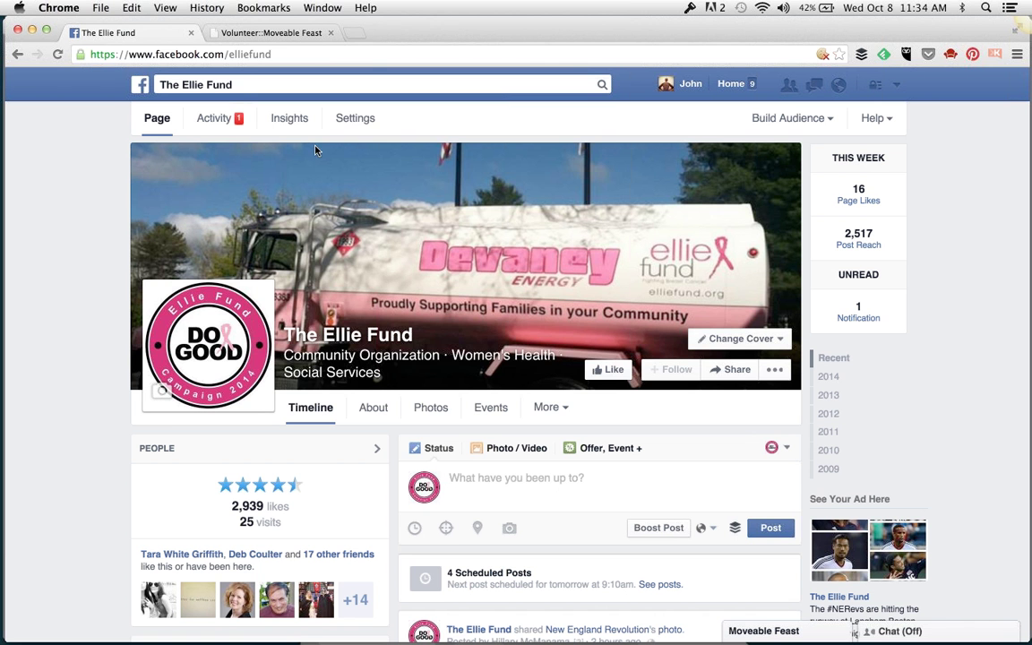
- Search Facebook for books liked by women who like The Ellie Fund
click(231, 83)
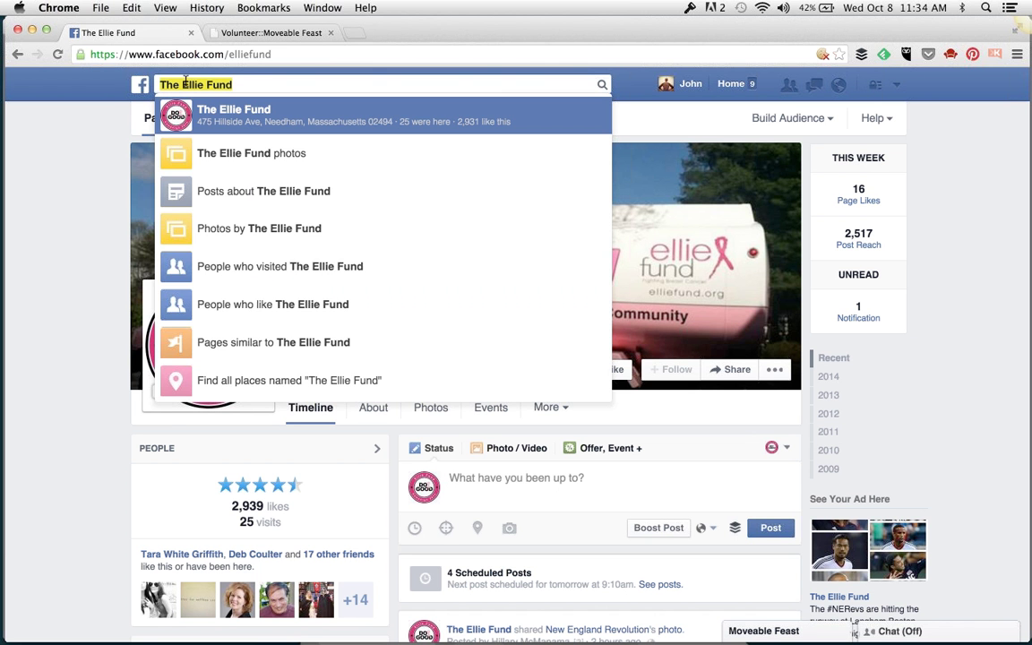
text(b)
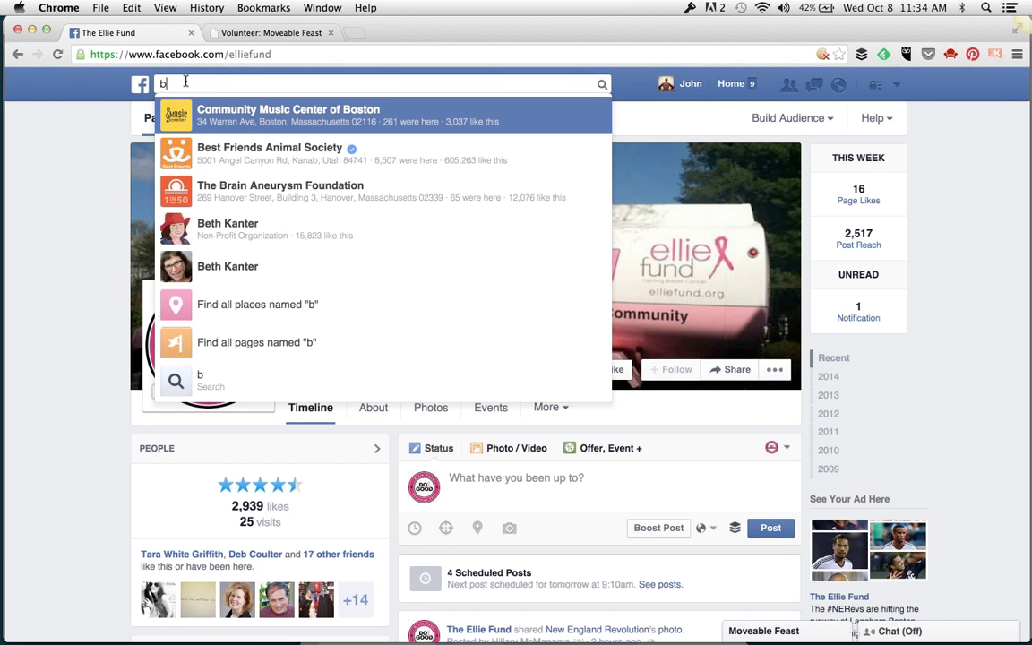
text(ooks like )
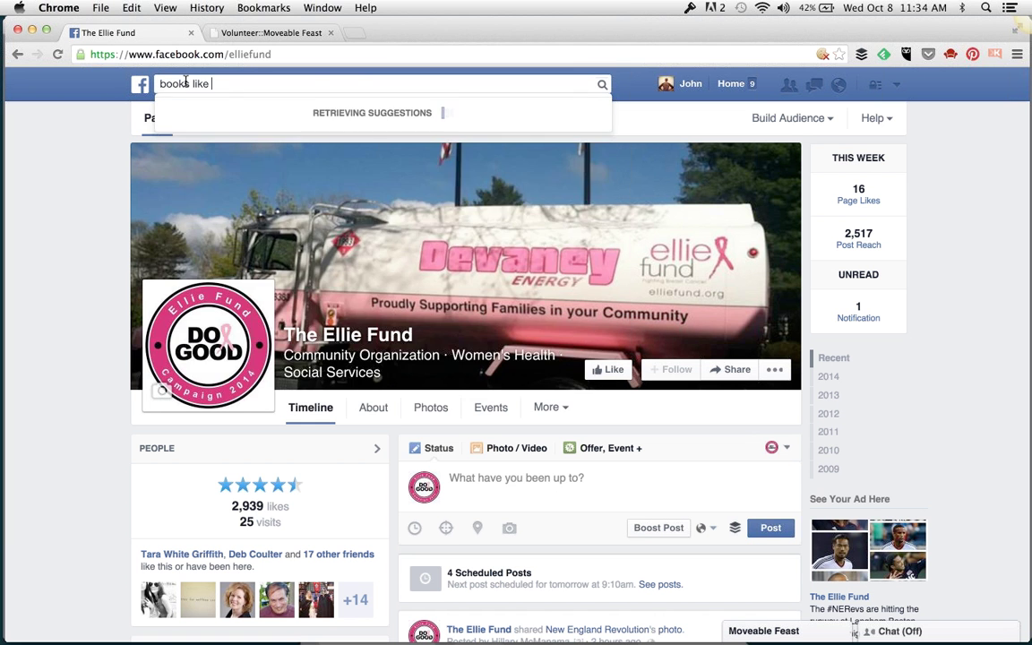
text(by women w)
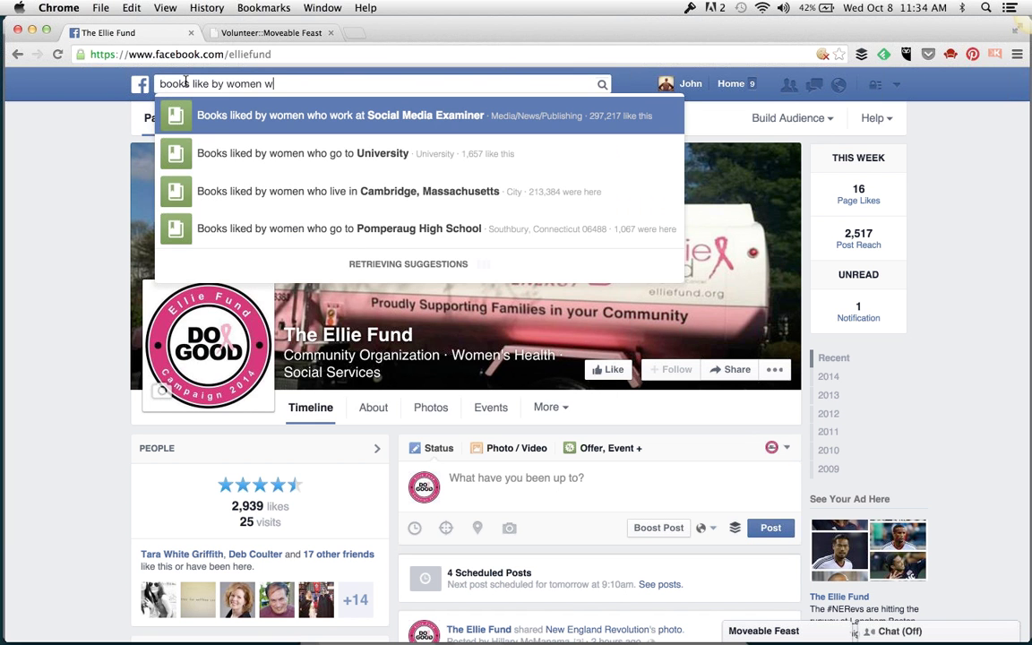
text(ho like th)
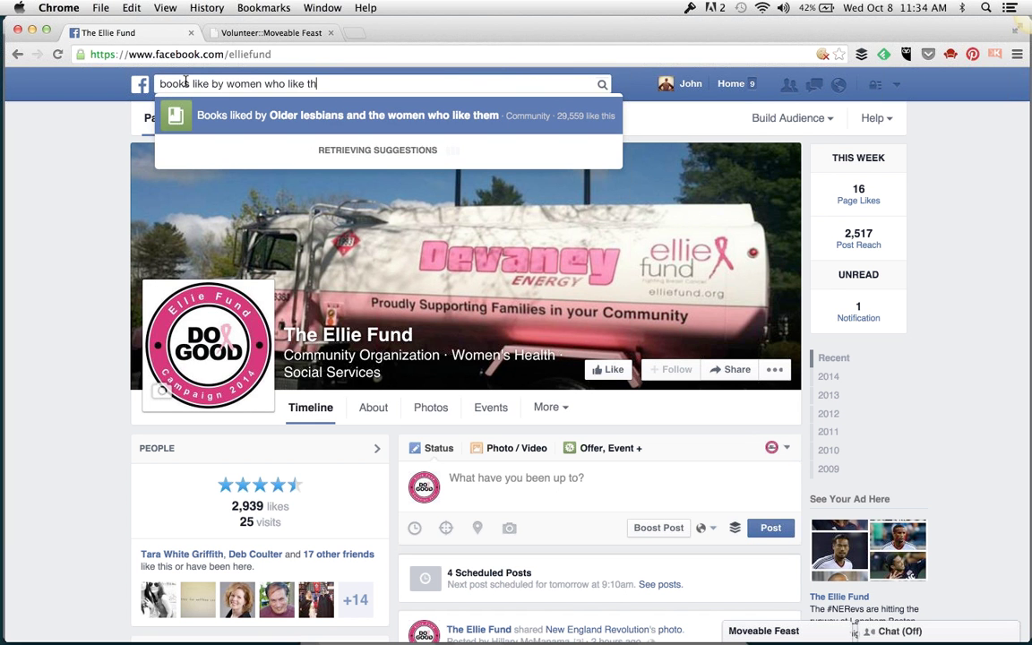
text(e e)
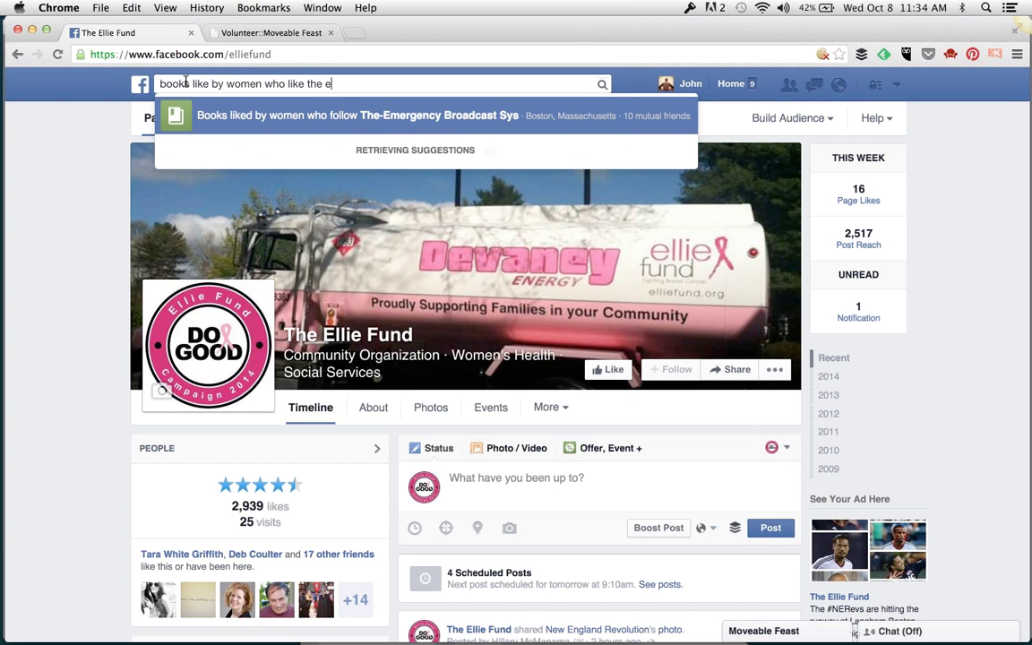
text(llie)
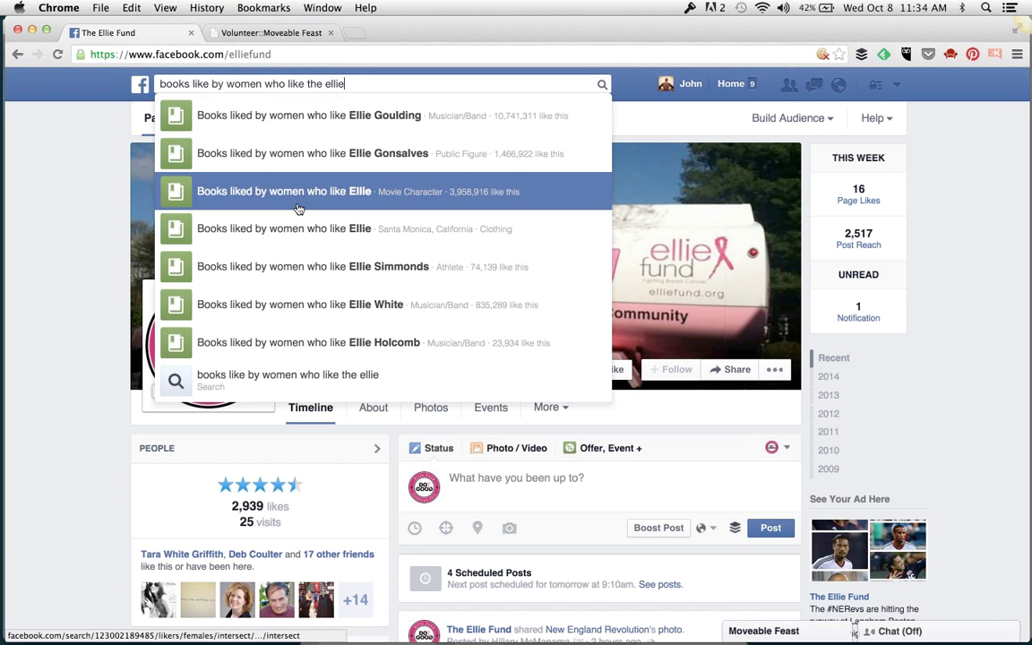
text( fund)
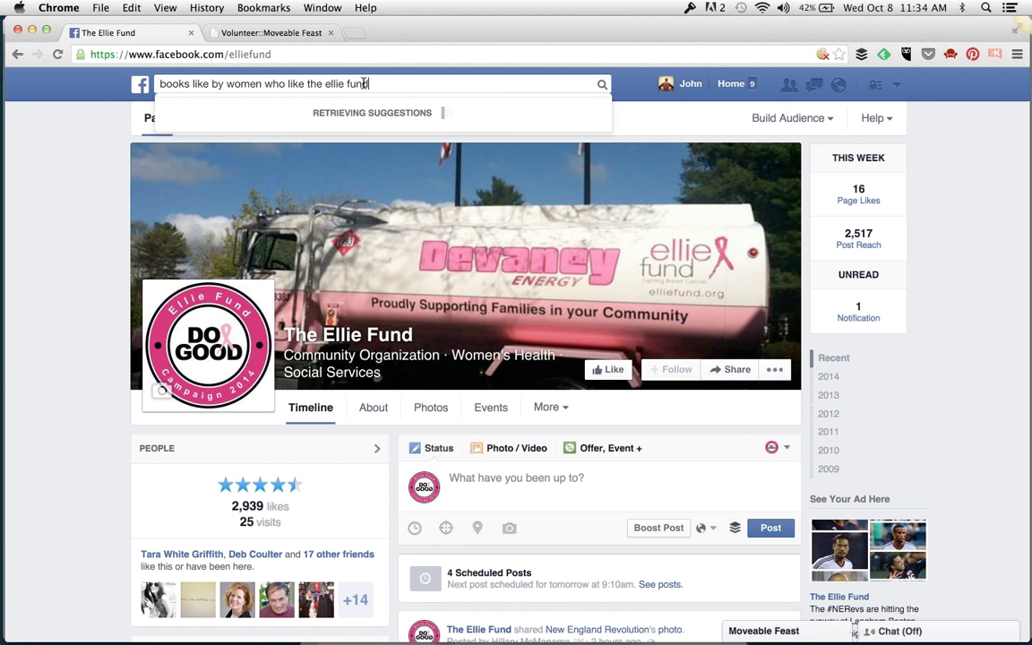
click(388, 115)
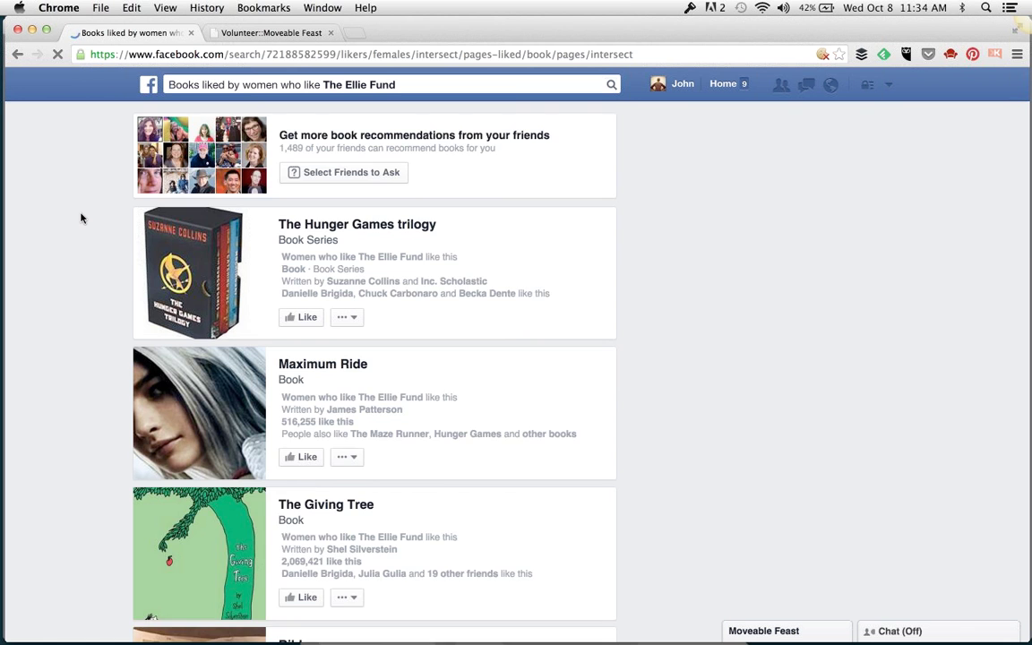
- Review the book results for The Ellie Fund and change the search to books liked by women who like Moveable Feast
scroll(81, 217, down, 1)
scroll(80, 218, down, 2)
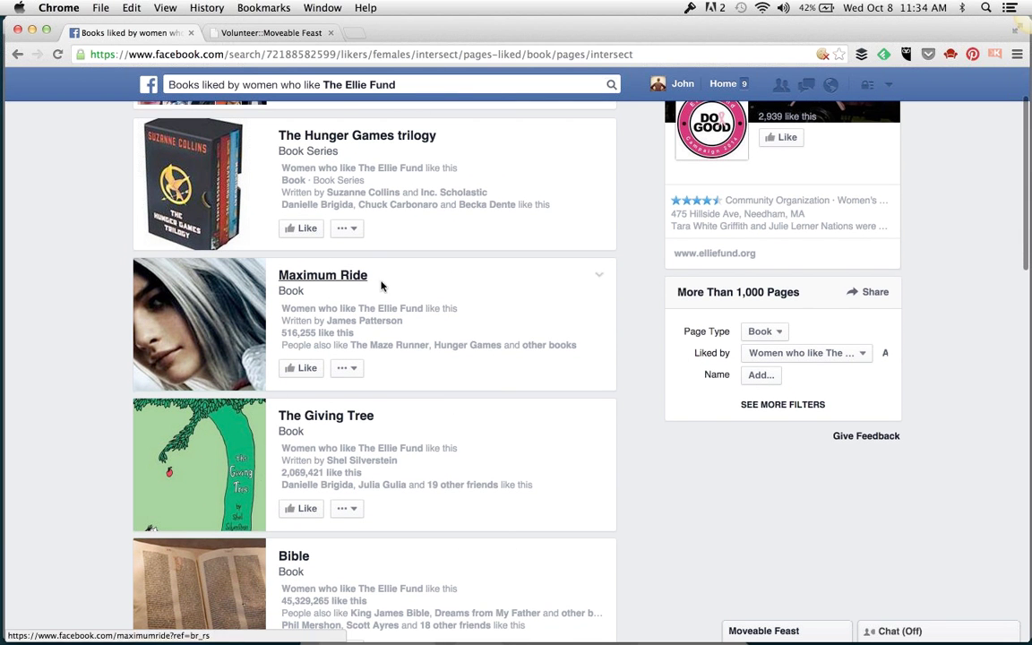
scroll(404, 437, down, 10)
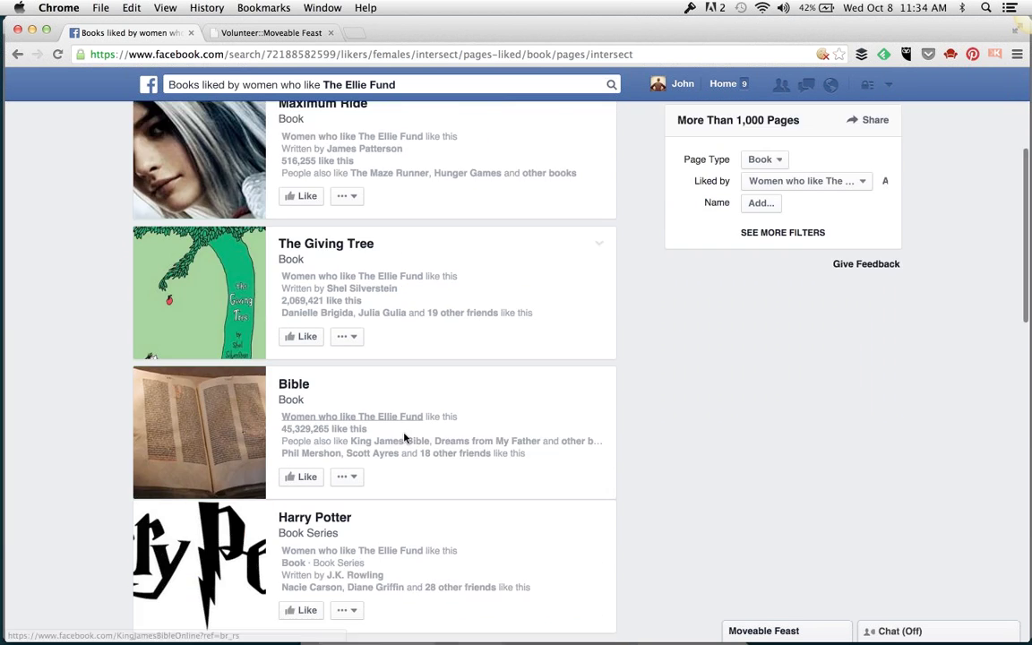
scroll(405, 437, up, 12)
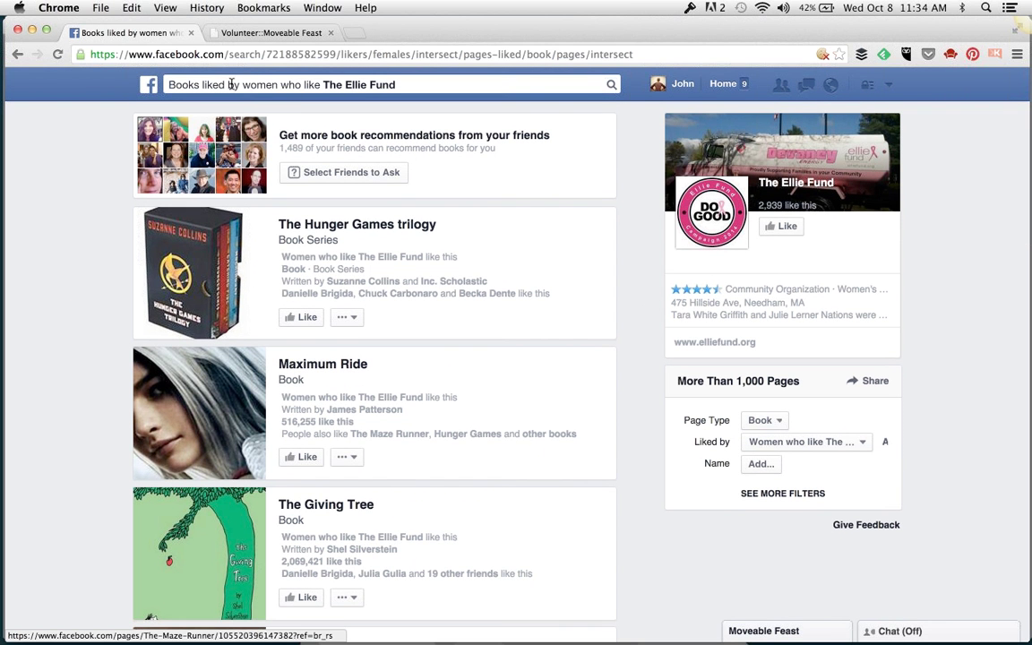
click(304, 83)
key(BackSpace)
text(move)
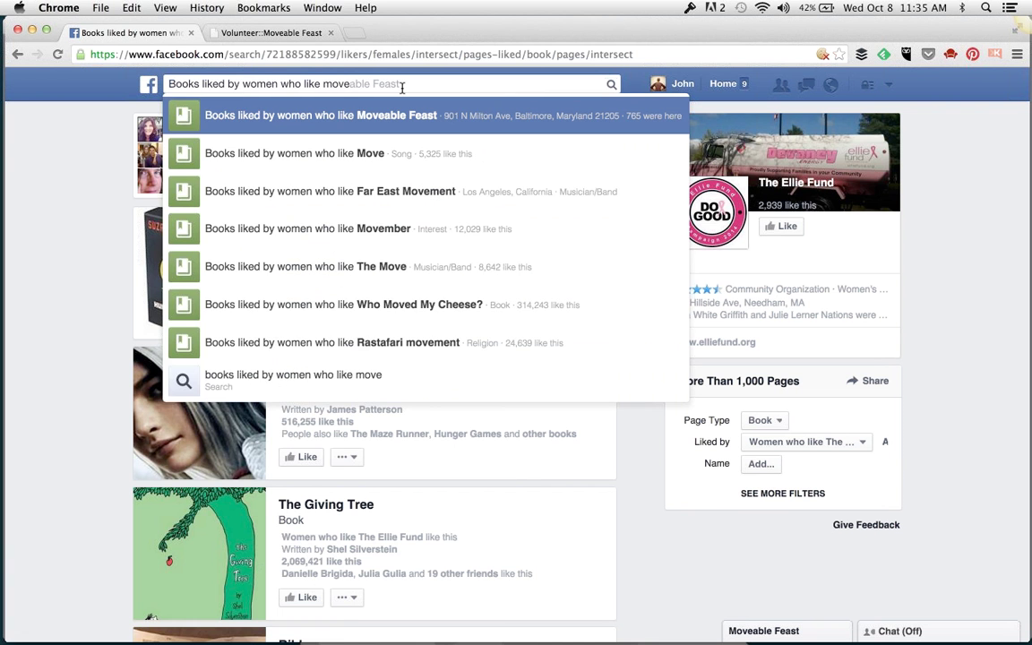
key(Return)
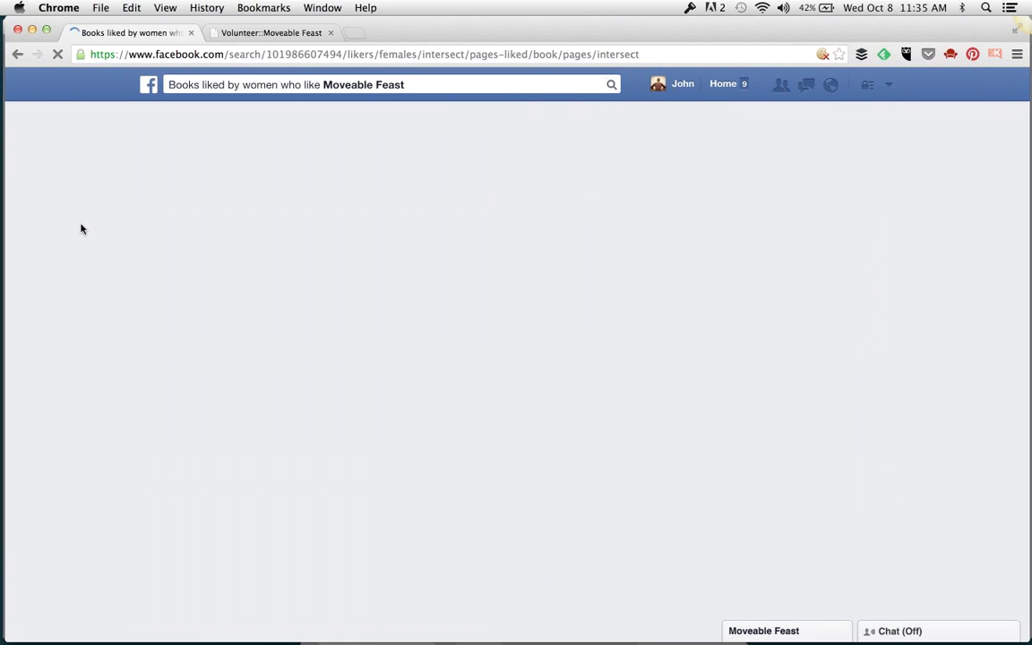
- Examine the list of books liked by women who like Moveable Feast and return to its beginning
scroll(81, 230, down, 3)
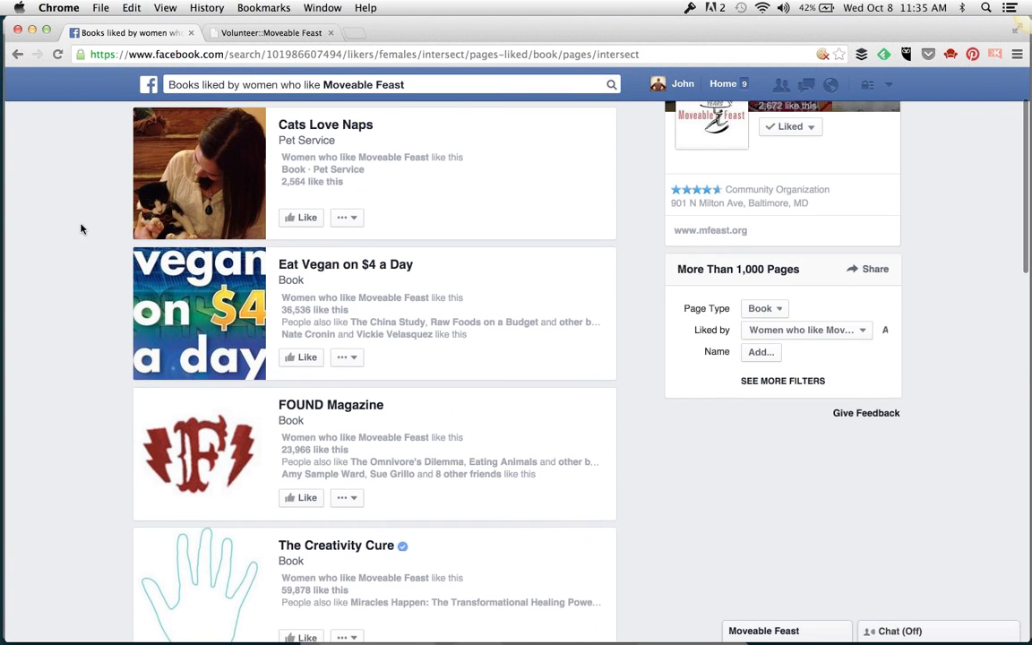
scroll(80, 230, down, 3)
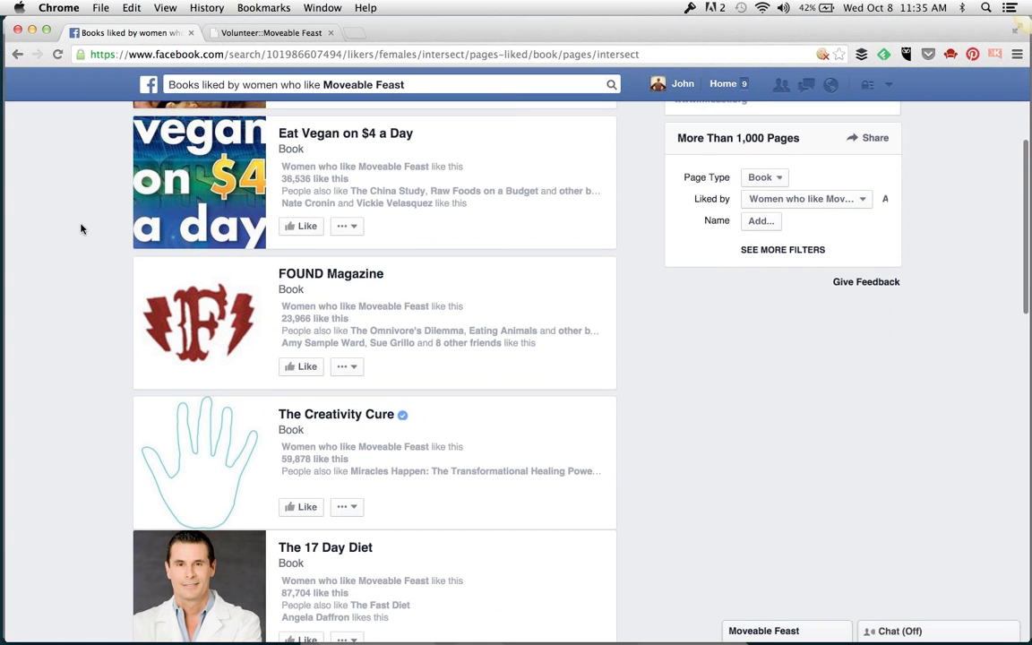
scroll(81, 229, down, 4)
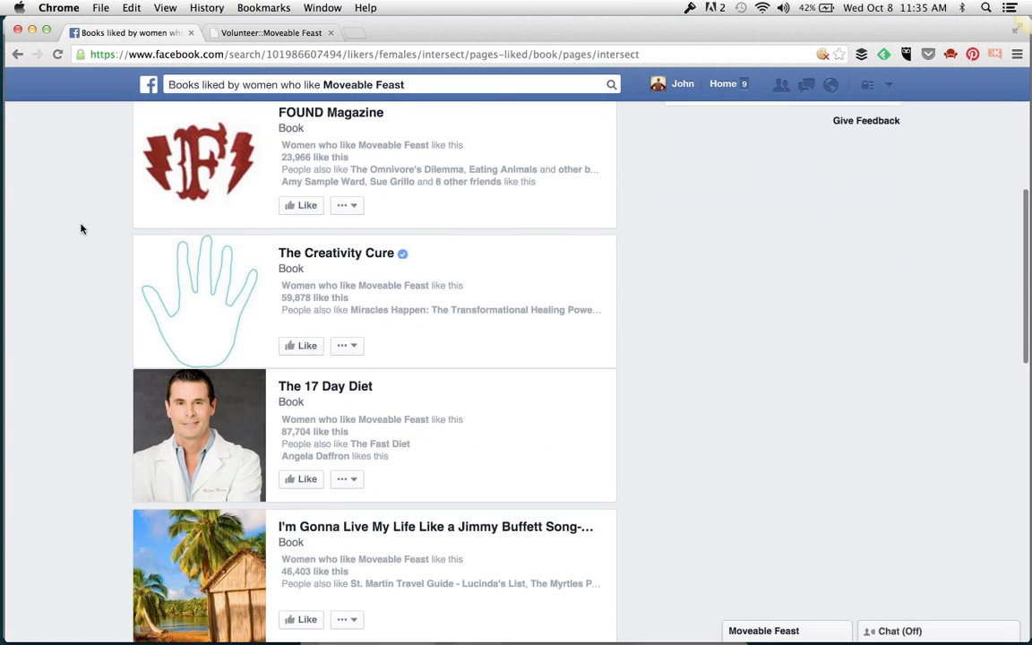
scroll(81, 229, down, 3)
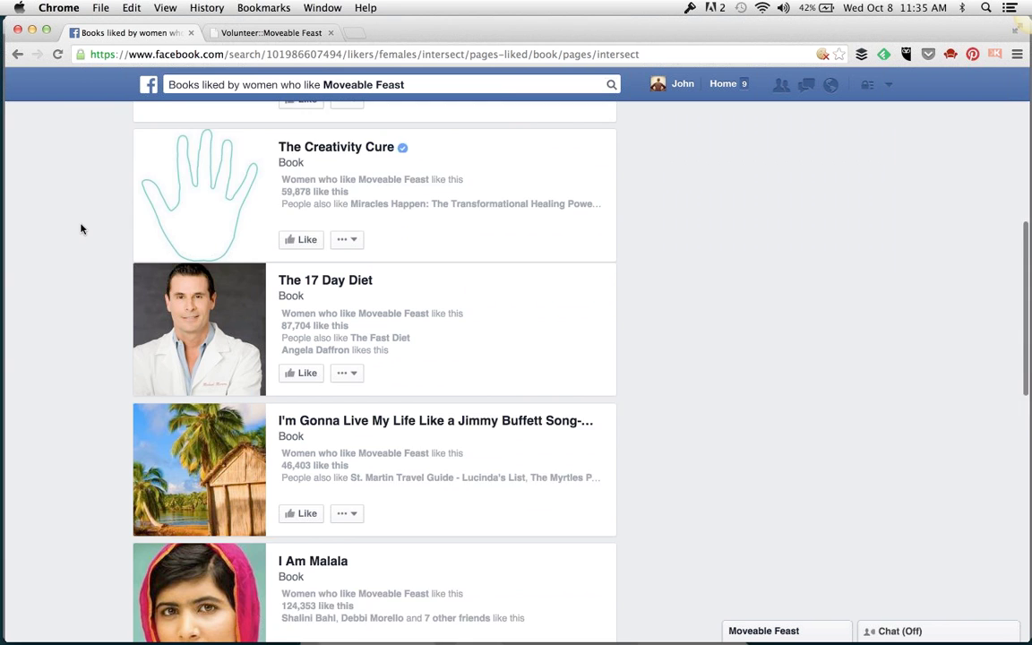
scroll(80, 230, down, 3)
scroll(80, 229, down, 12)
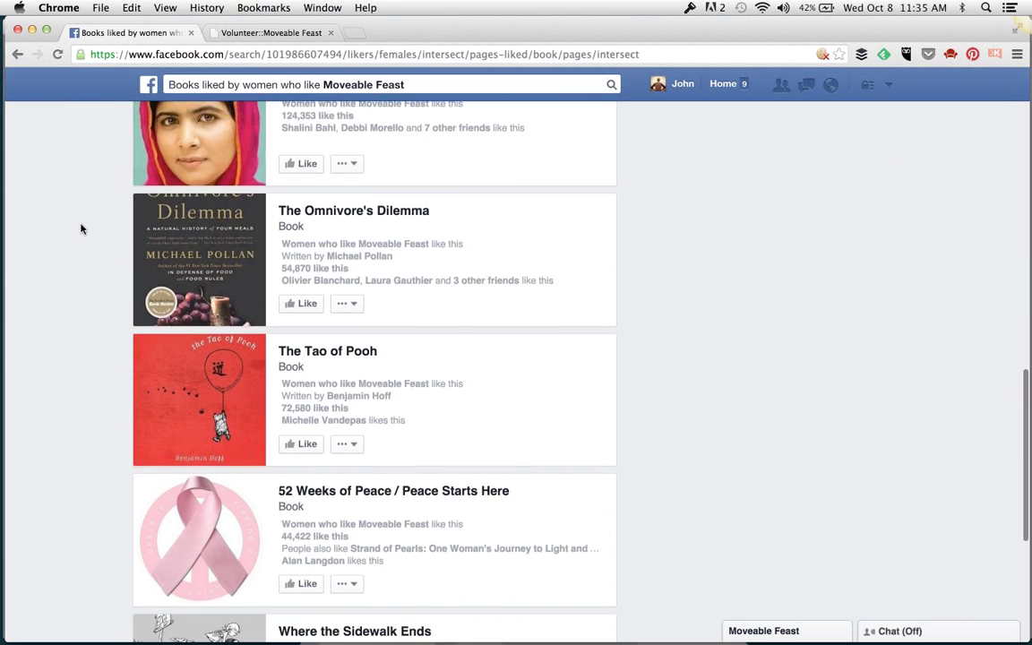
scroll(81, 229, down, 15)
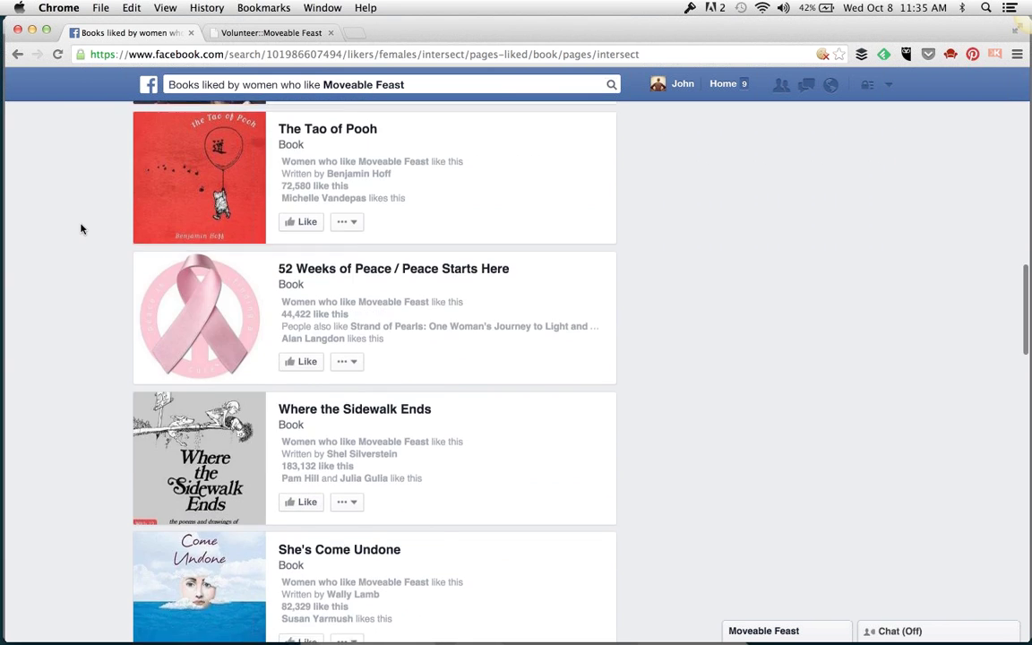
scroll(81, 230, down, 1)
scroll(81, 230, up, 1)
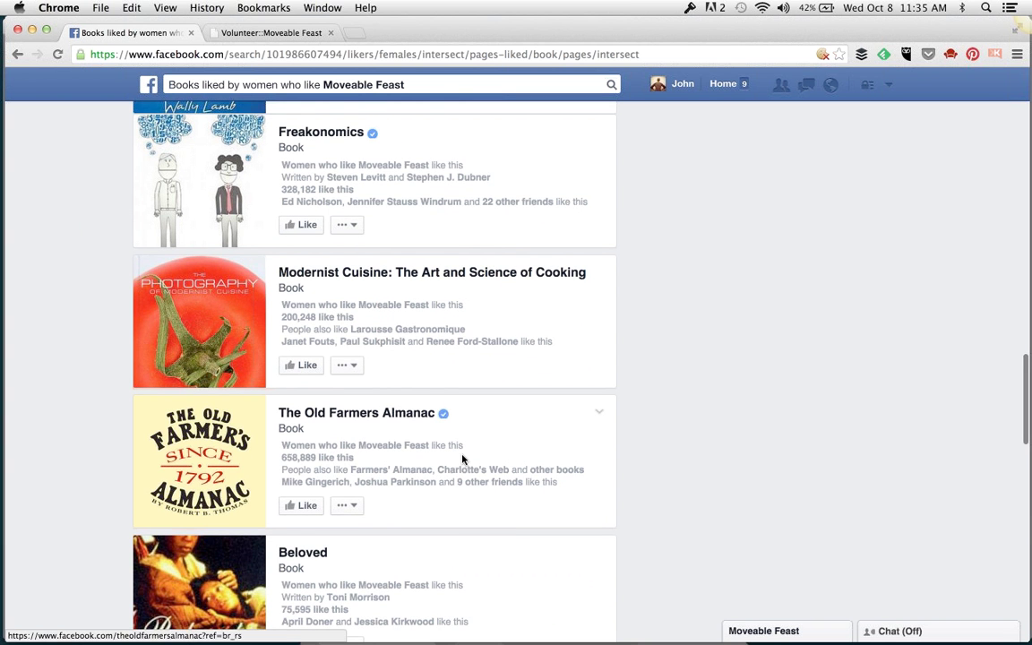
scroll(462, 459, down, 13)
scroll(462, 459, down, 6)
scroll(462, 459, up, 20)
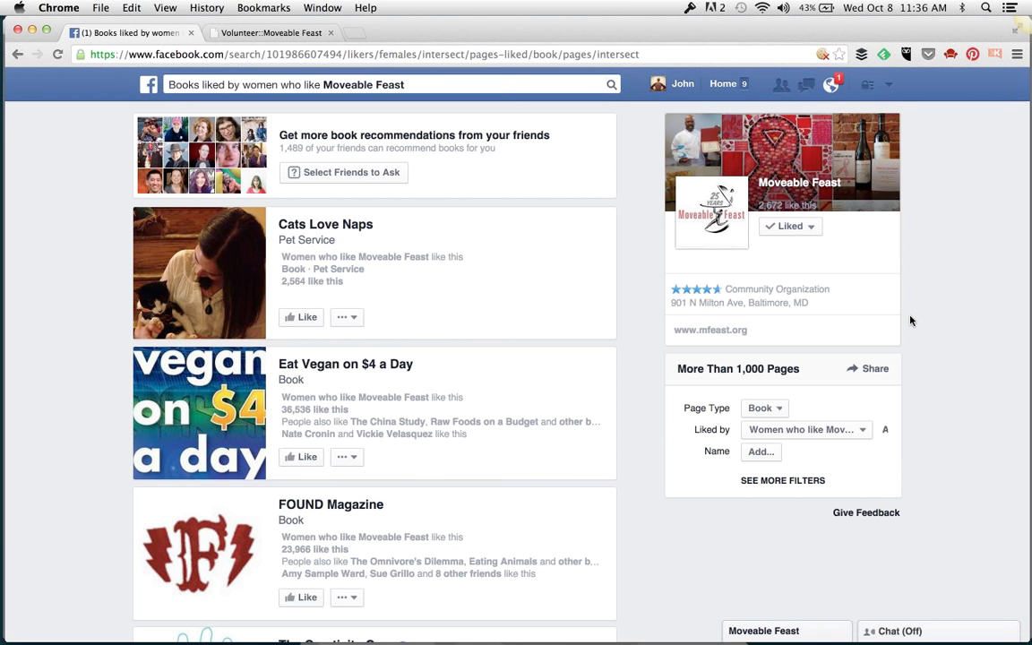
- Find the Moveable Feast page from the Facebook home page and open the Posts section of its Insights
click(151, 84)
click(250, 86)
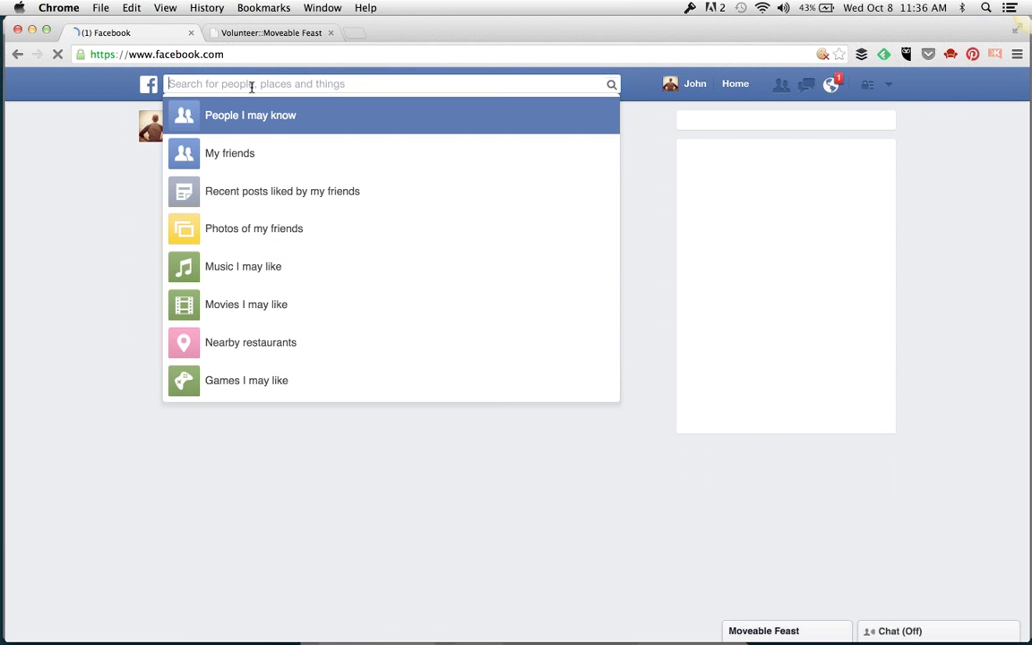
text(move)
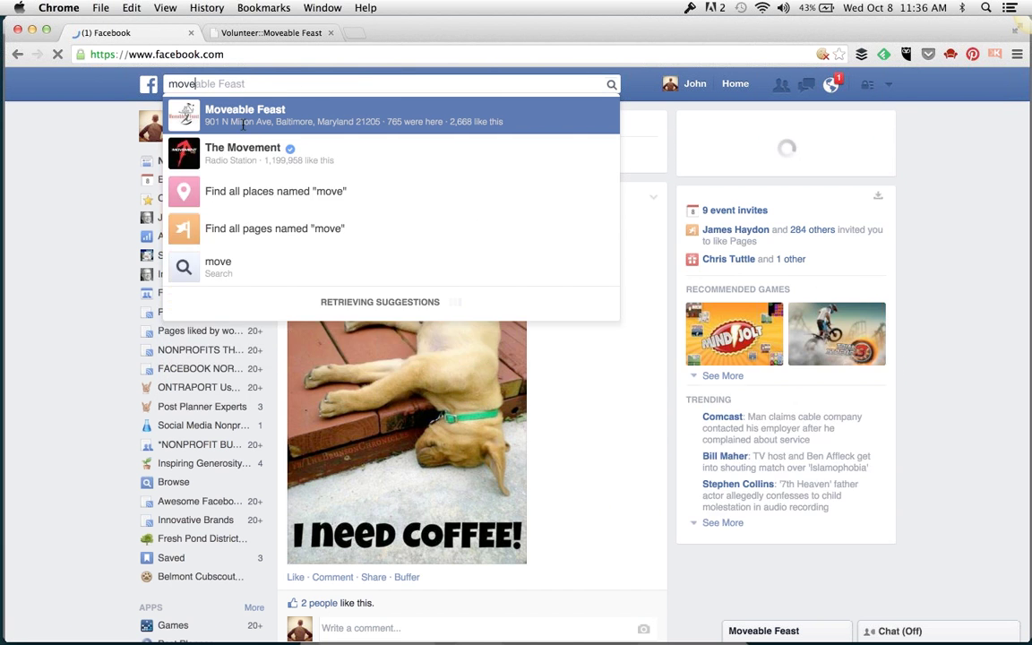
key(Return)
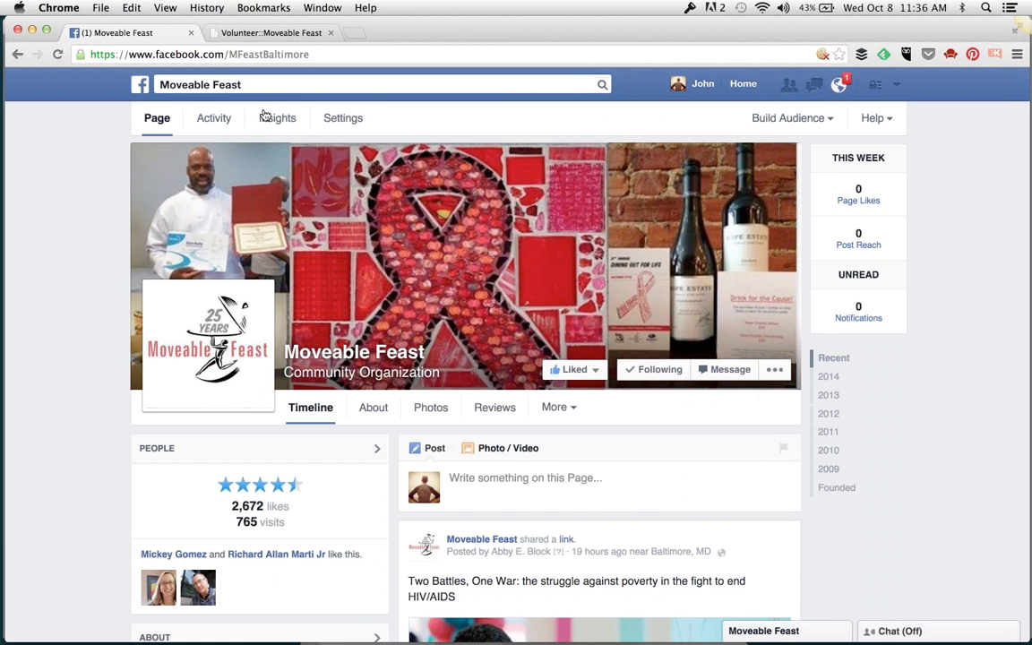
click(277, 118)
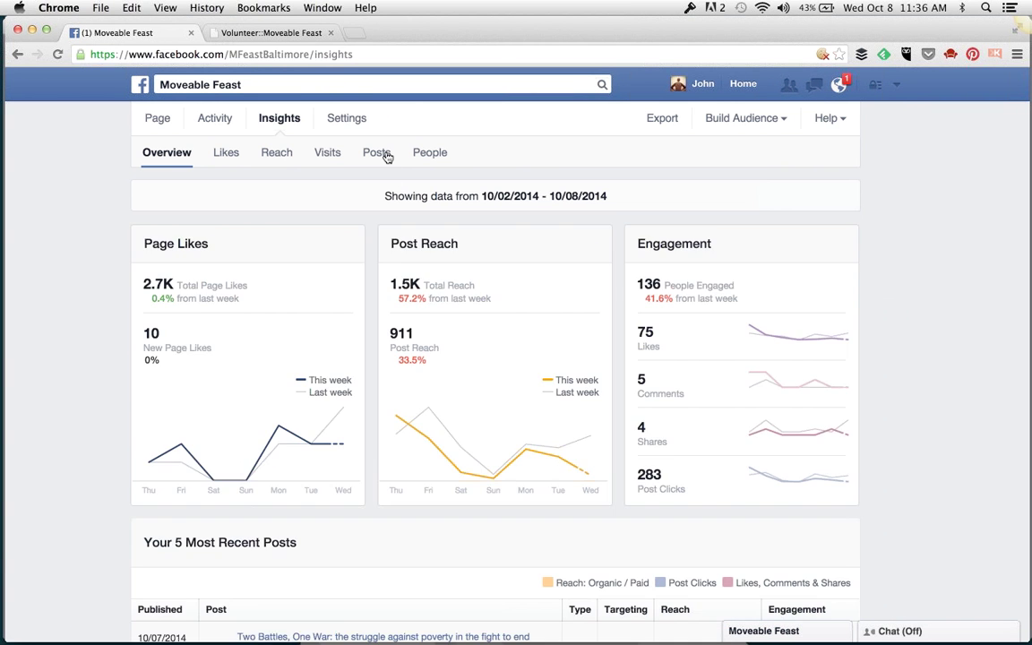
click(383, 155)
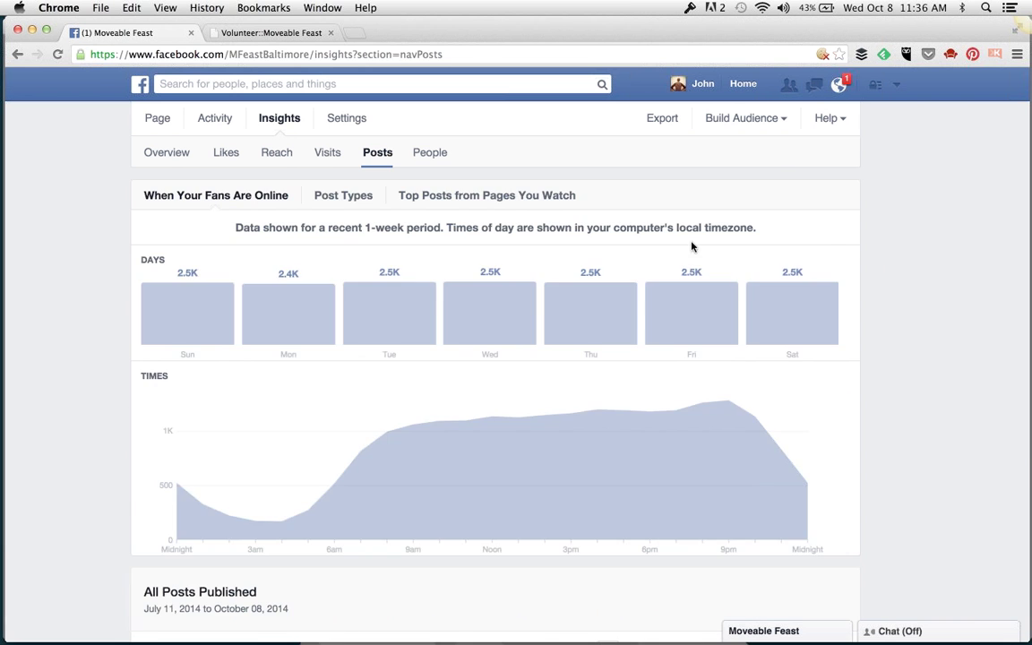
- Review when fans are online and set the reach metric of the All Posts Published table to Reach
scroll(615, 349, down, 3)
scroll(615, 348, down, 7)
scroll(429, 194, up, 10)
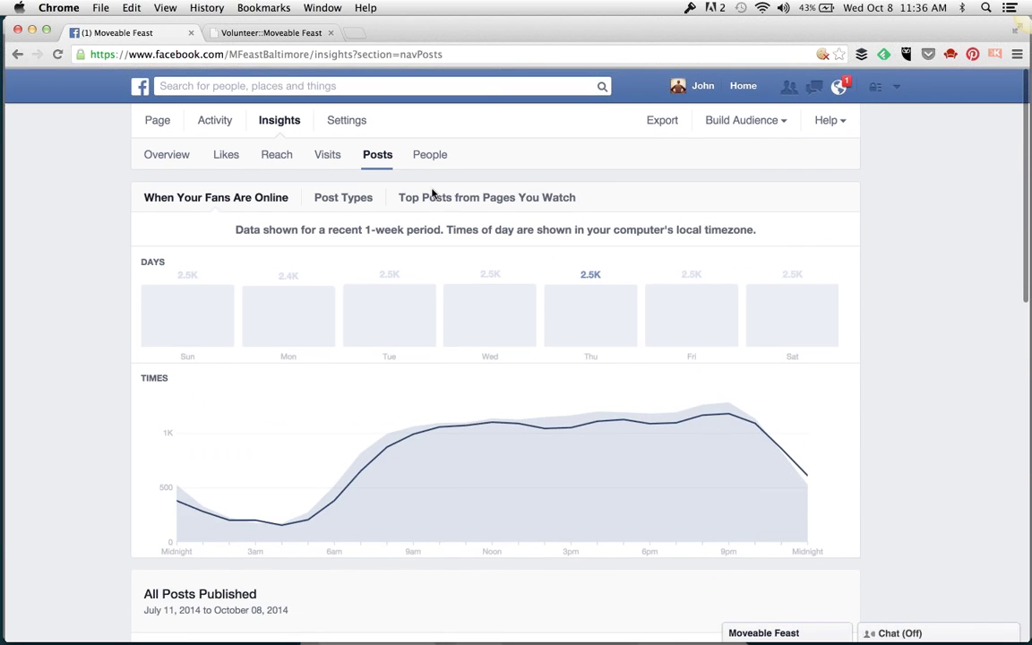
scroll(512, 240, down, 4)
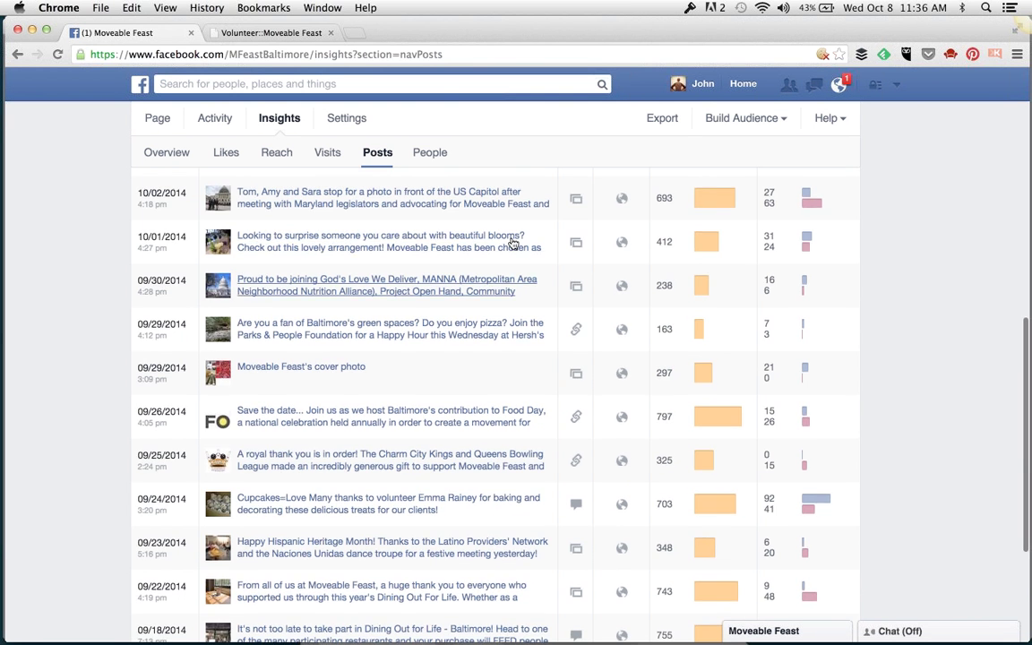
scroll(520, 244, up, 4)
click(608, 195)
click(525, 219)
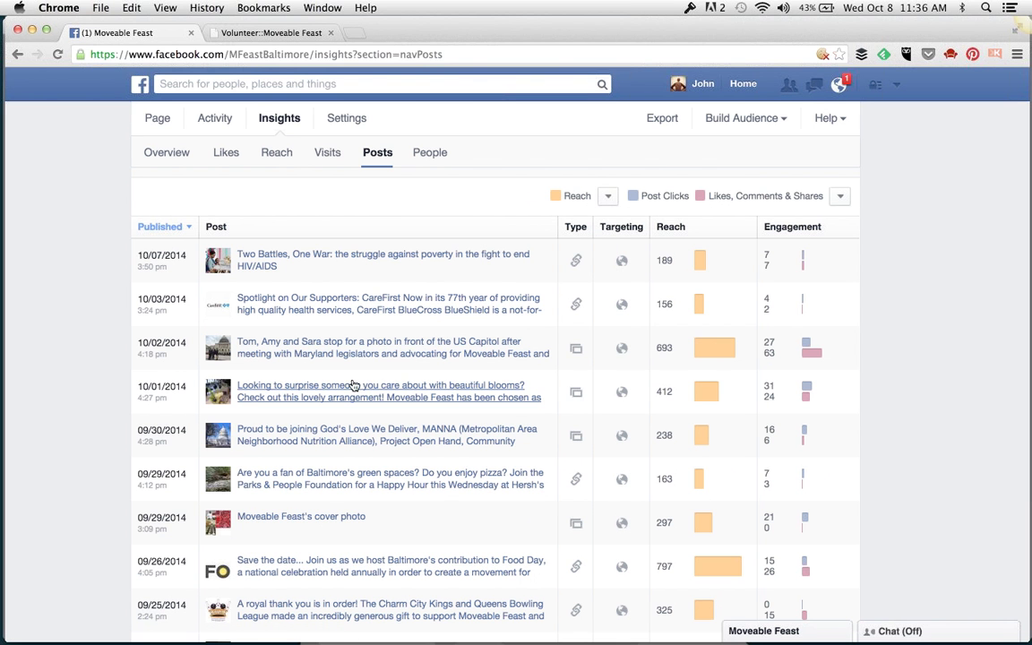
- Set the engagement metric of the All Posts Published table to Engagement Rate and compare the rates of the posts
scroll(691, 269, down, 3)
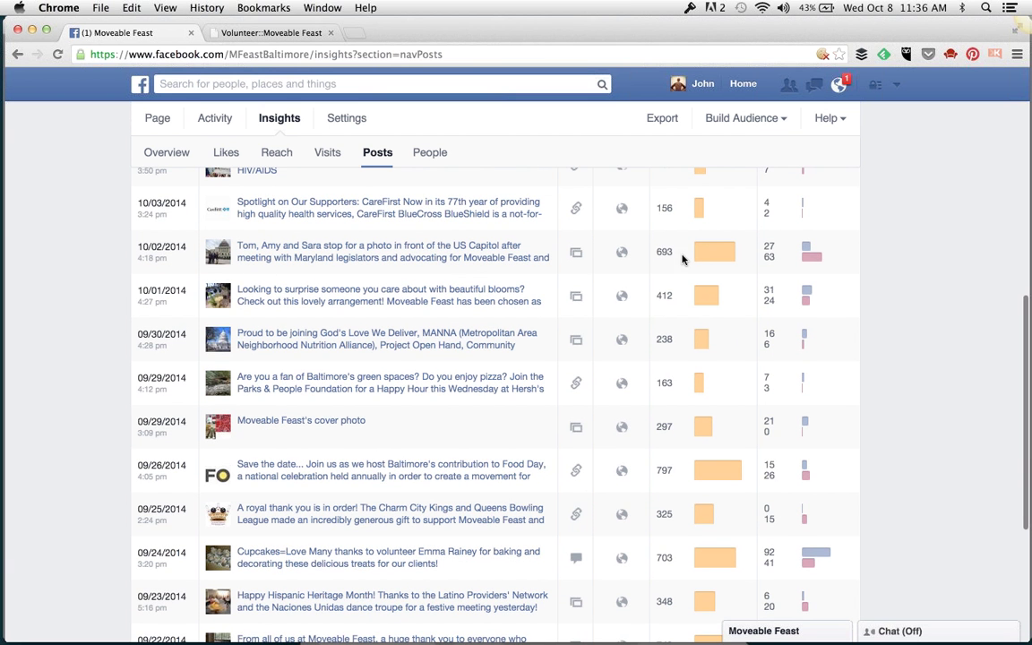
scroll(692, 418, down, 8)
scroll(692, 418, up, 12)
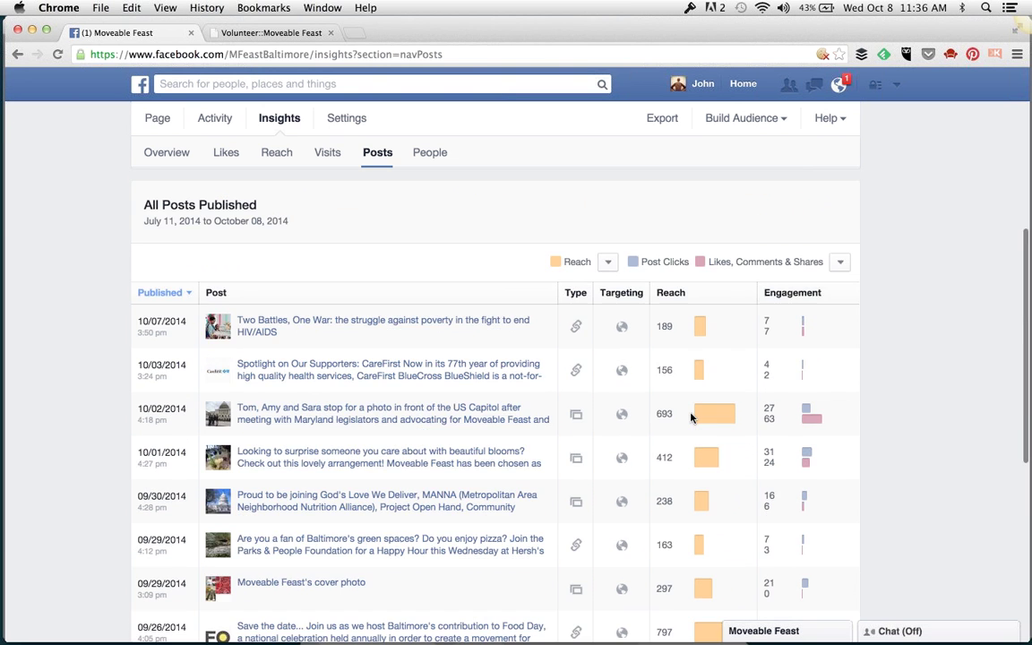
click(841, 266)
click(681, 342)
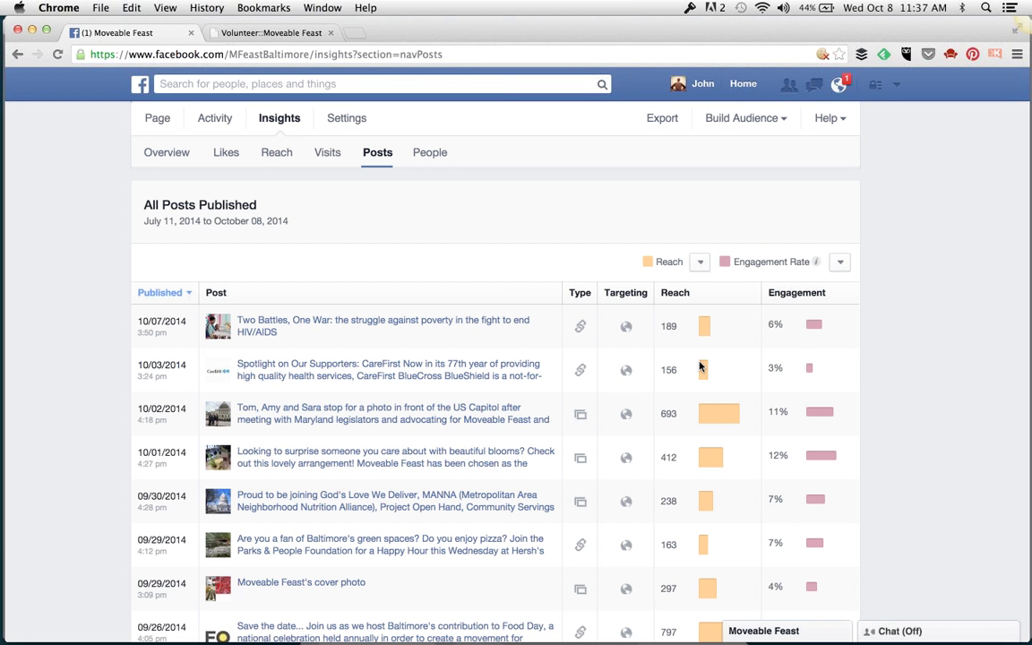
scroll(690, 408, down, 2)
scroll(690, 412, down, 2)
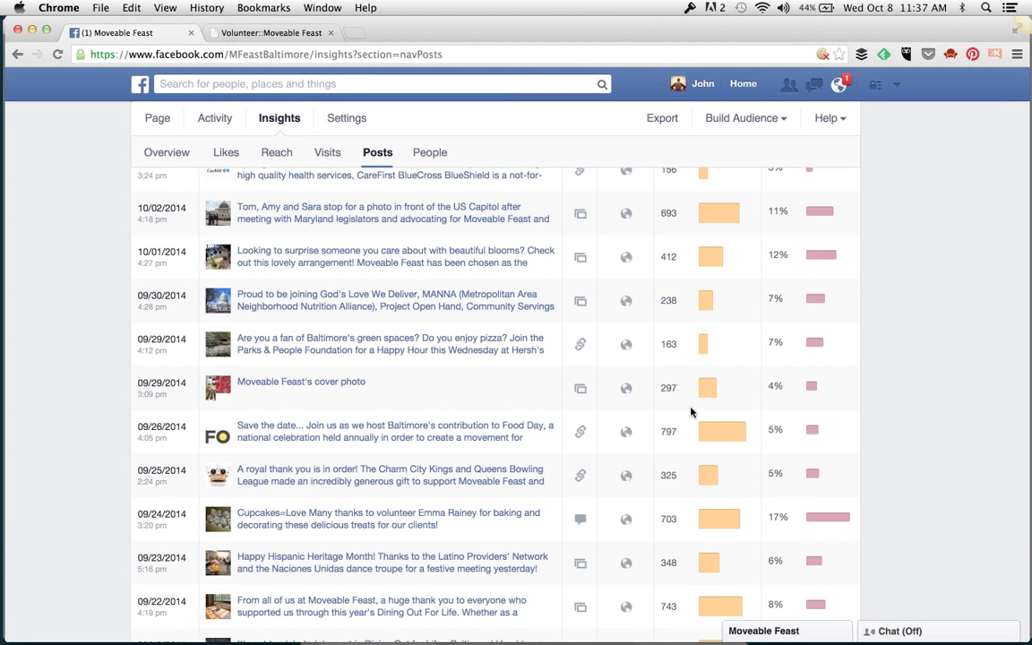
scroll(905, 320, up, 2)
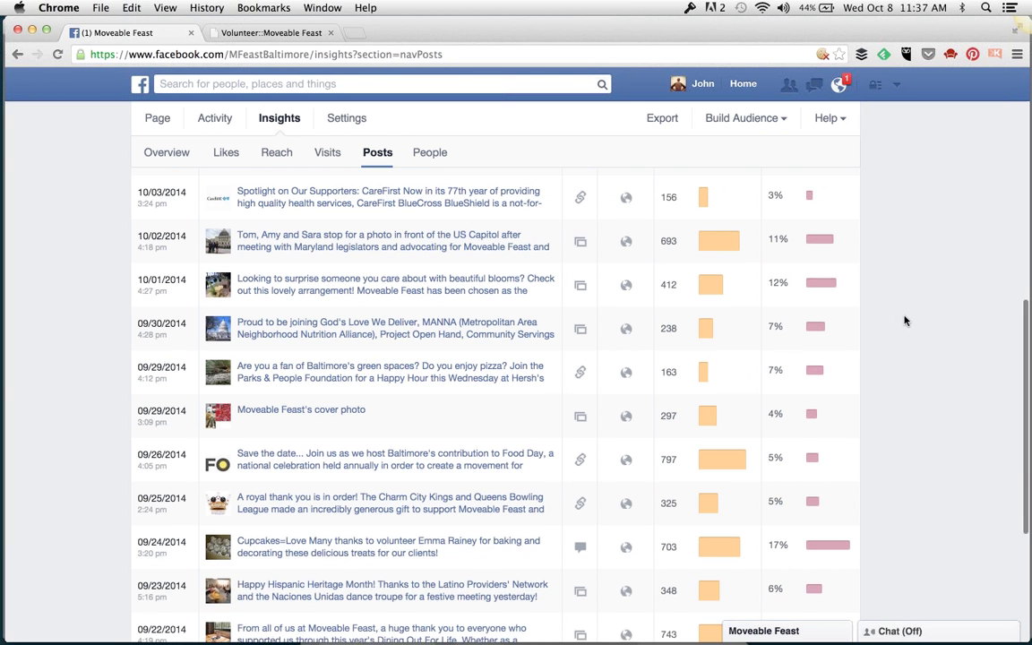
- Review the post details of the 09/24/2014 "Cupcakes=Love" post, including its photos, likes, clicks and negative feedback, and close them
scroll(905, 320, up, 1)
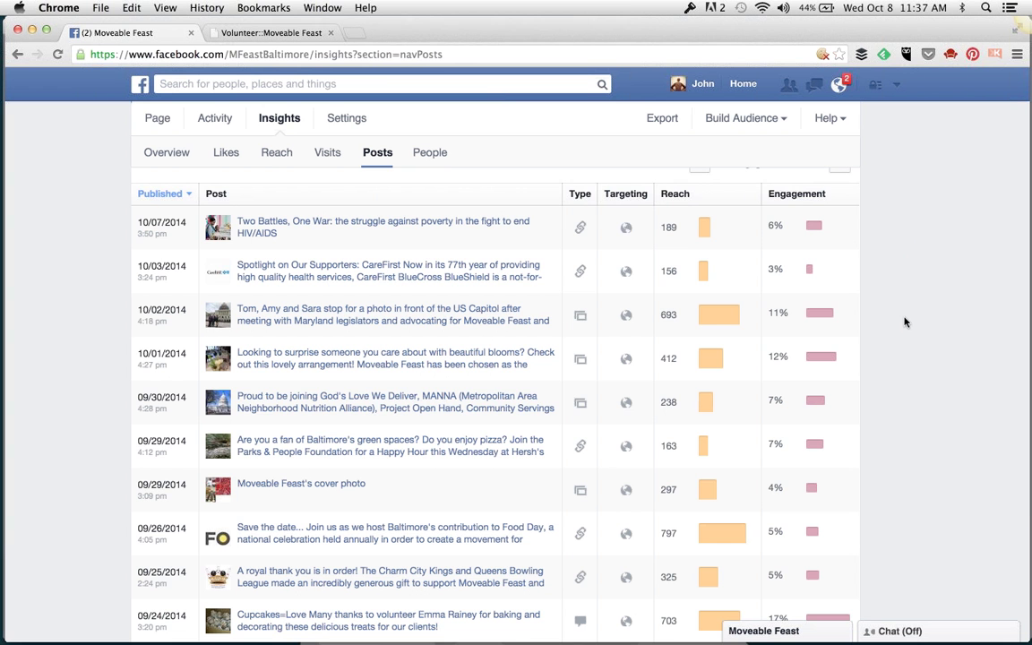
scroll(798, 268, down, 1)
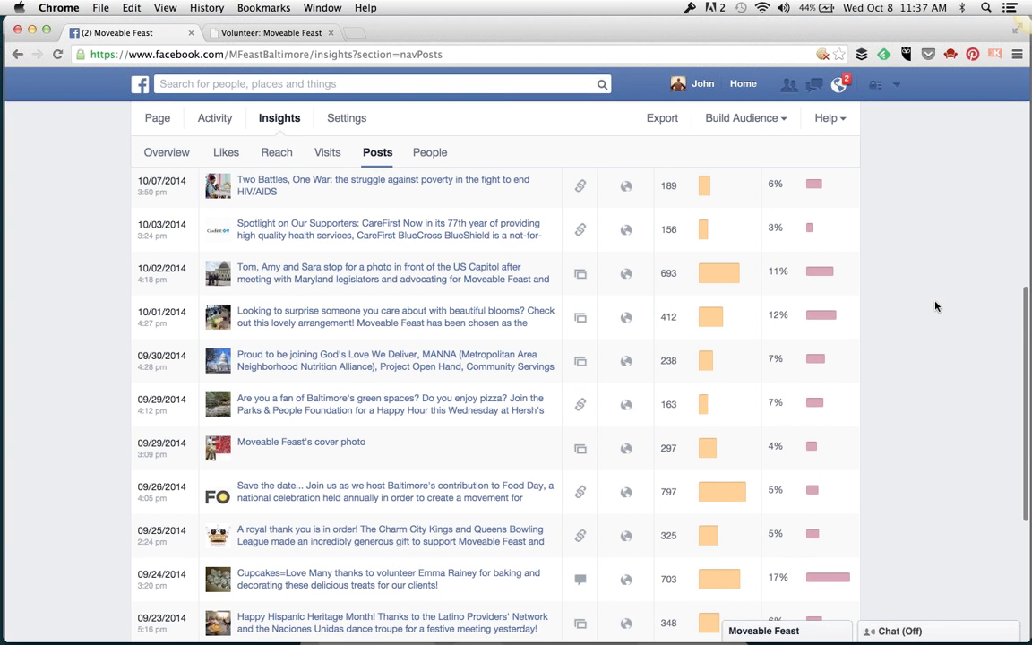
scroll(935, 307, down, 5)
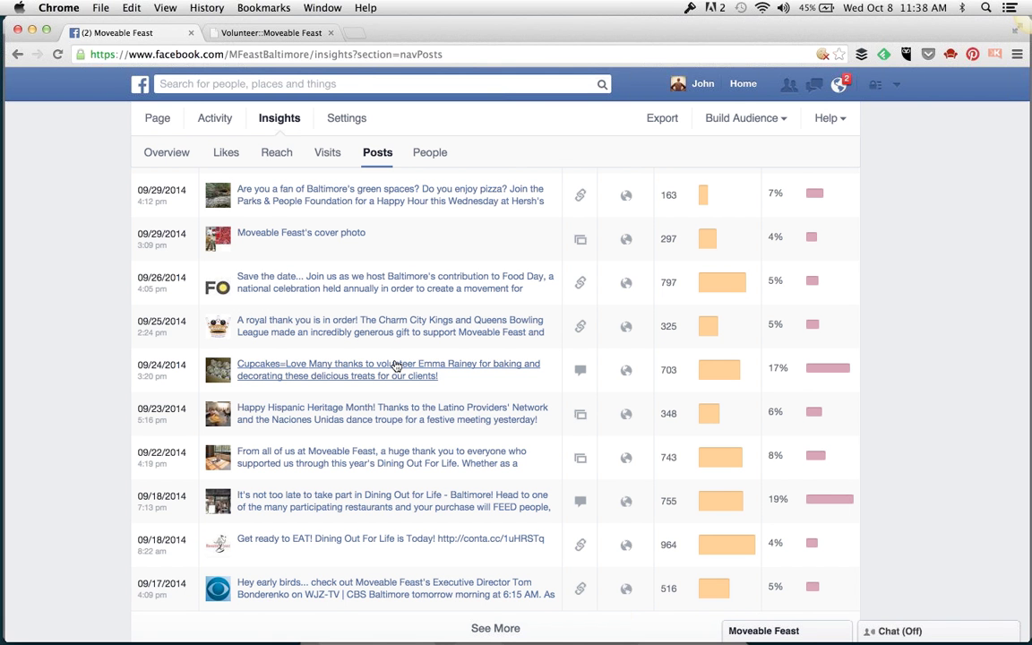
click(395, 366)
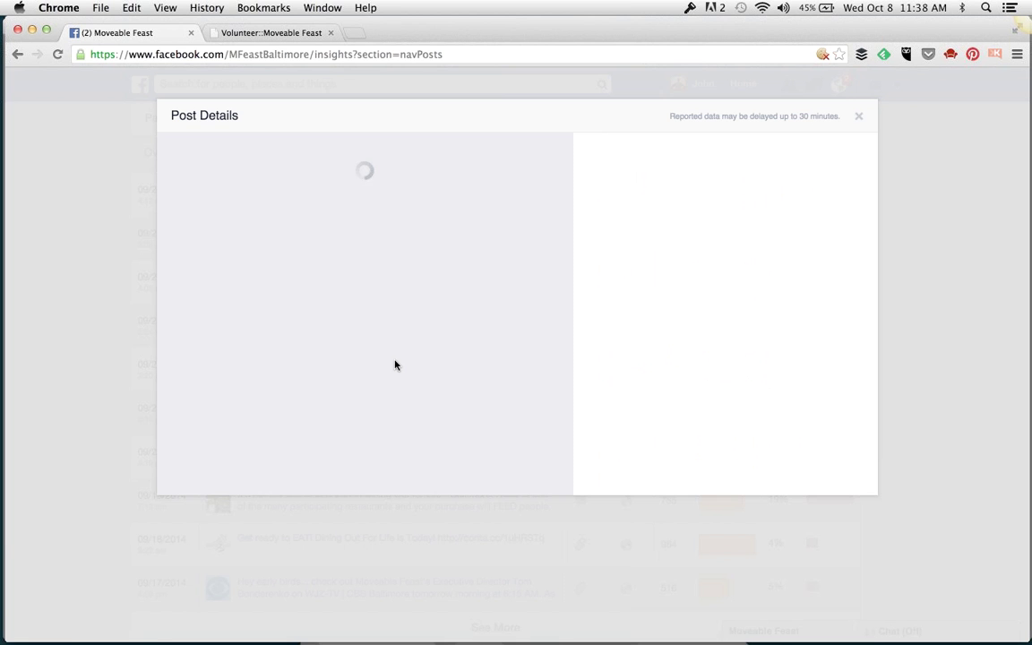
scroll(116, 231, down, 2)
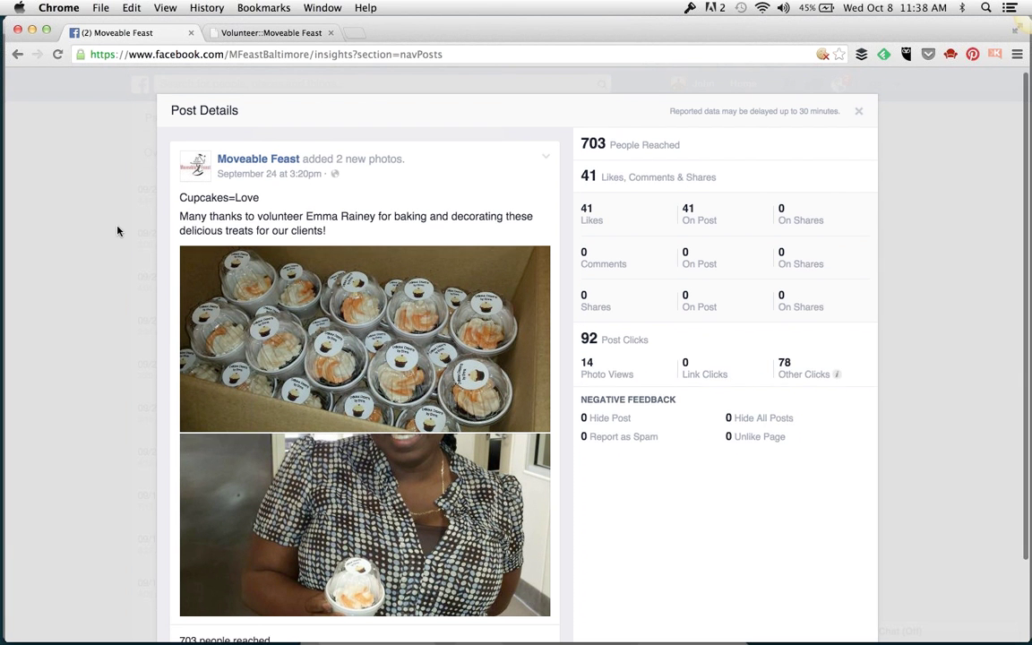
scroll(116, 232, up, 2)
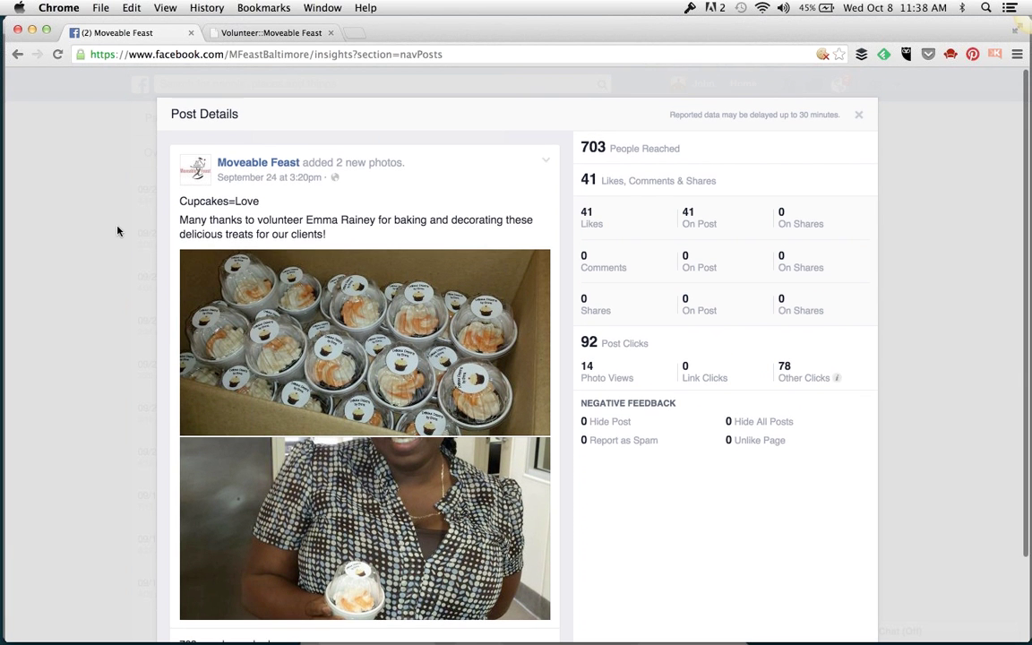
scroll(117, 232, down, 2)
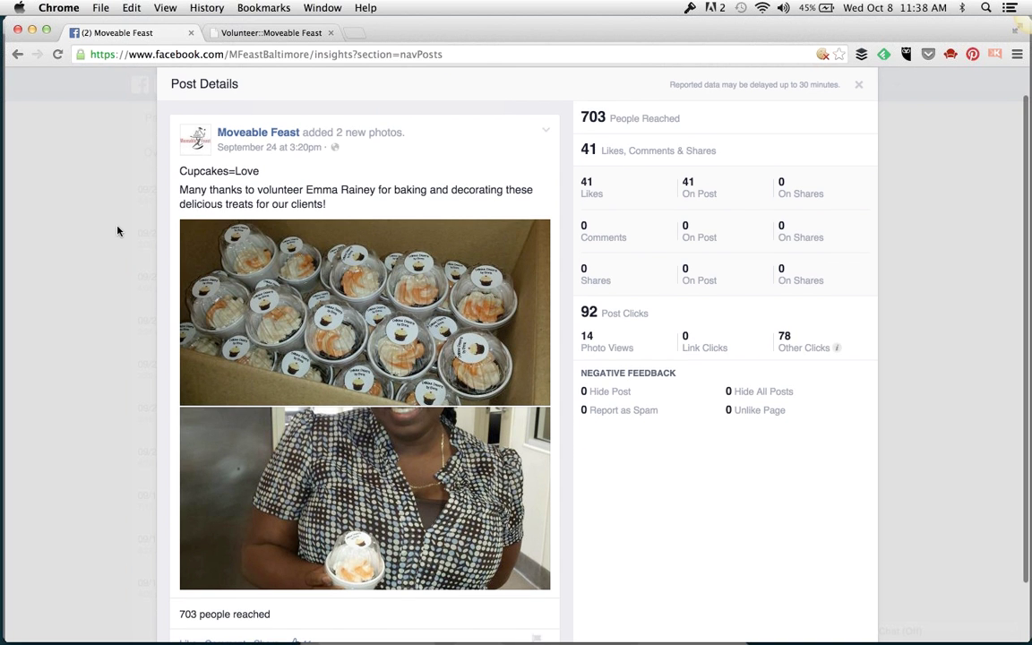
scroll(117, 231, up, 2)
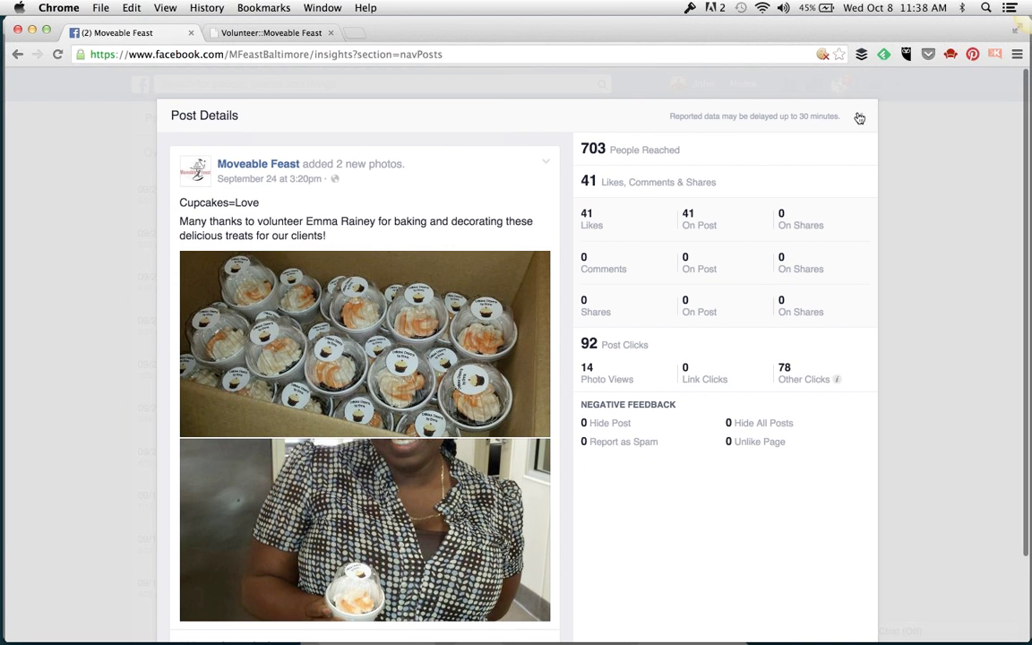
click(859, 119)
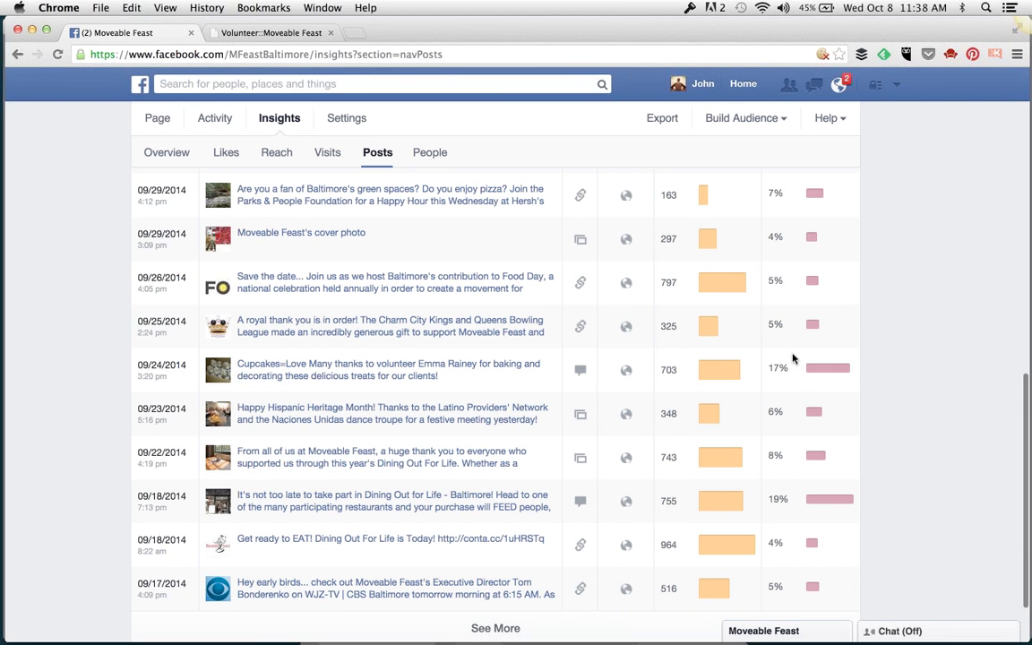
- Review the post details of the 09/18/2014 "It's not too late to take part in Dining Out for Life" post and close them
scroll(794, 357, down, 3)
double_click(770, 418)
click(601, 431)
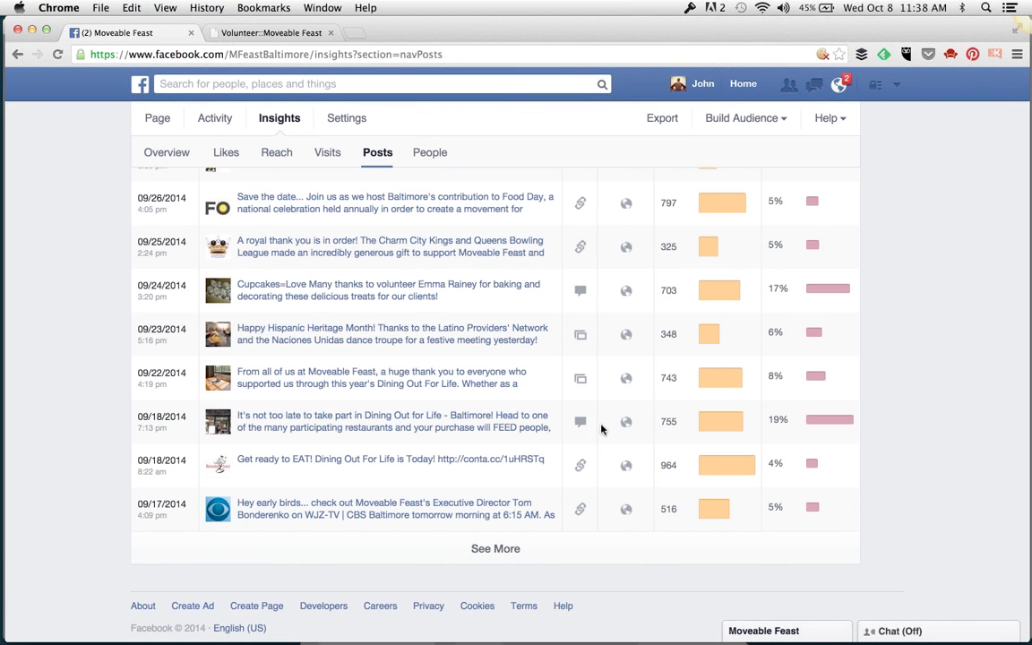
click(506, 419)
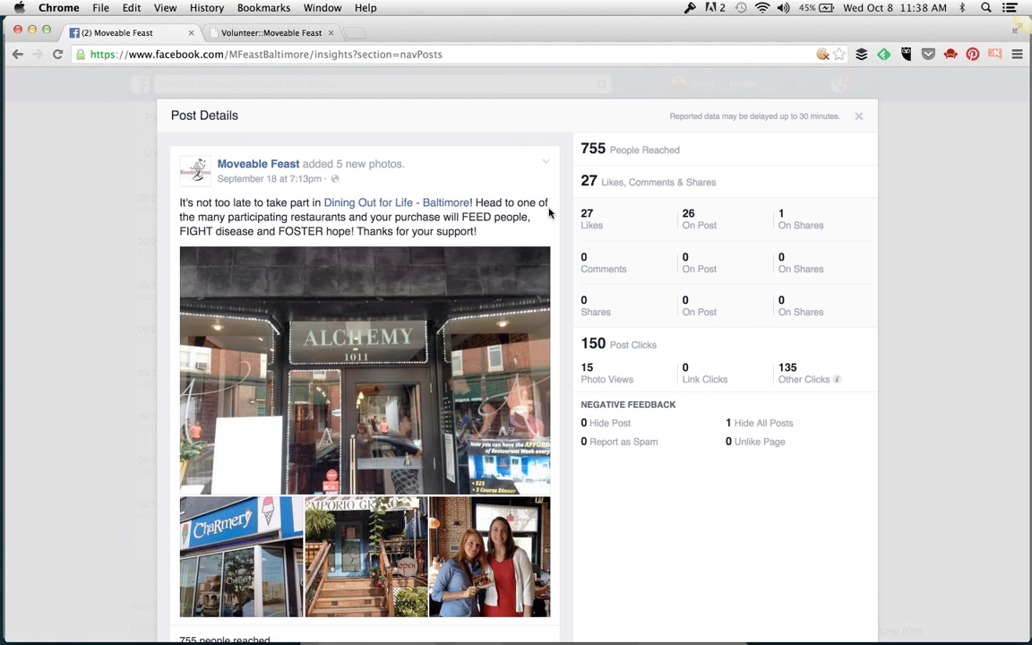
scroll(502, 224, down, 2)
scroll(483, 259, up, 2)
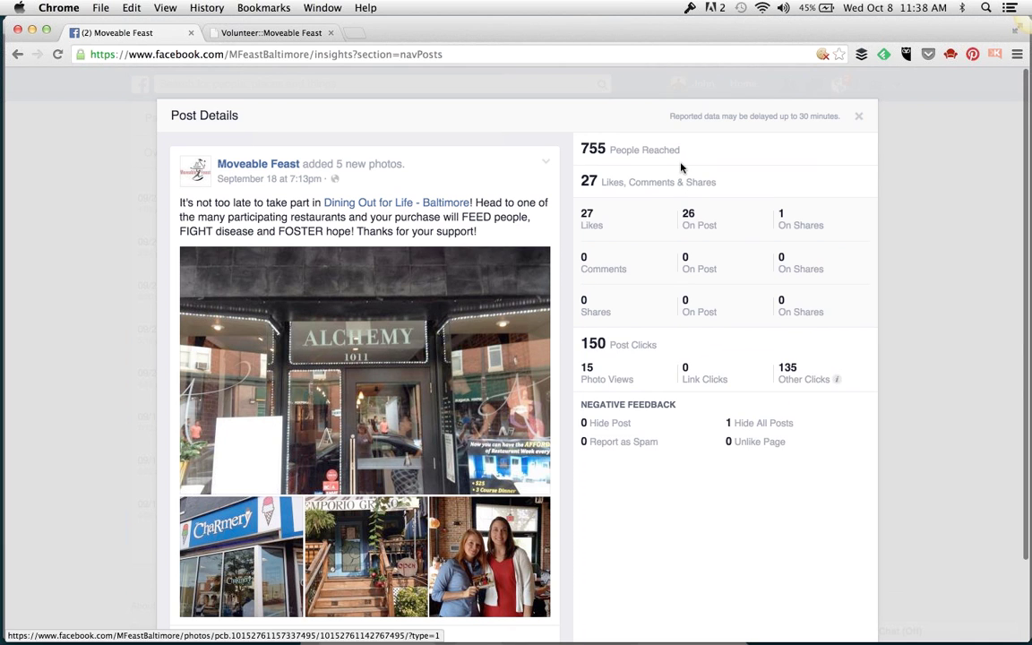
click(859, 115)
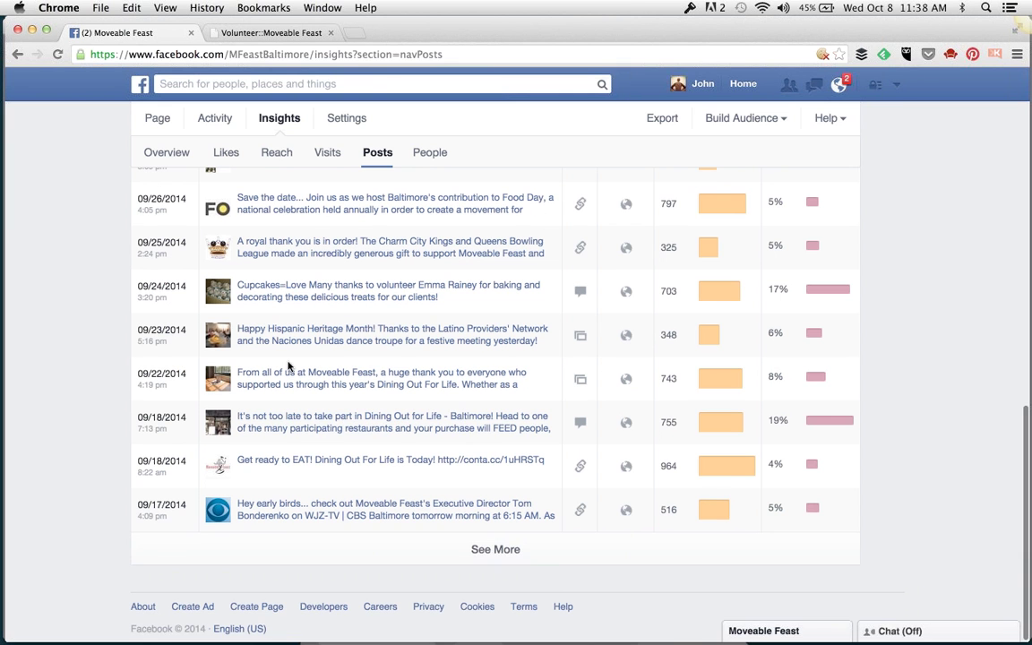
- Switch to GoToMeeting and return to the Facebook Insights page in Chrome
mouse_move(862, 614)
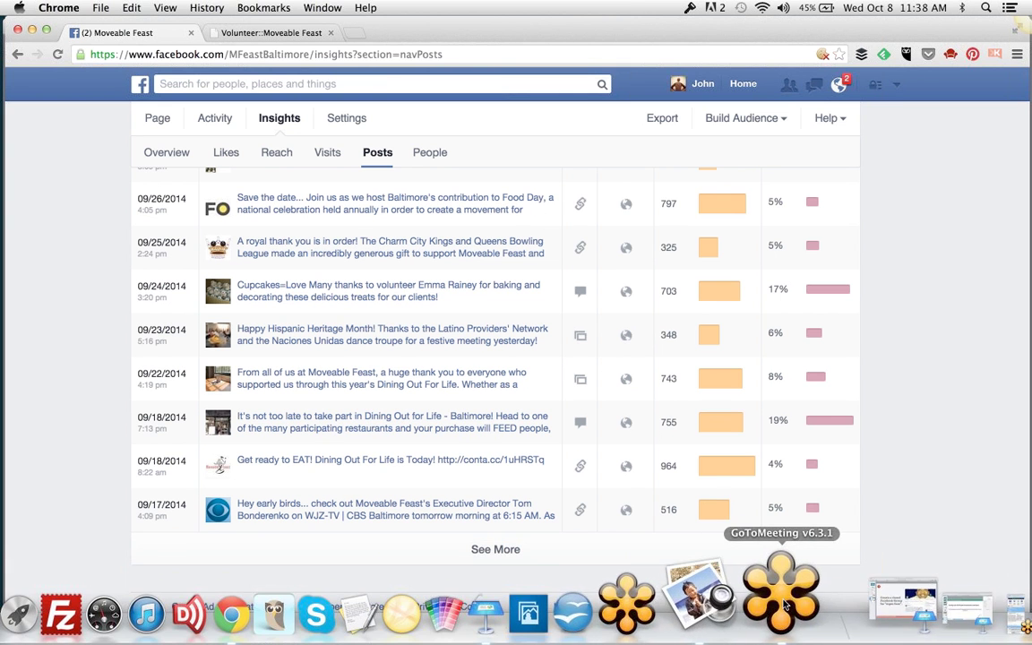
click(780, 599)
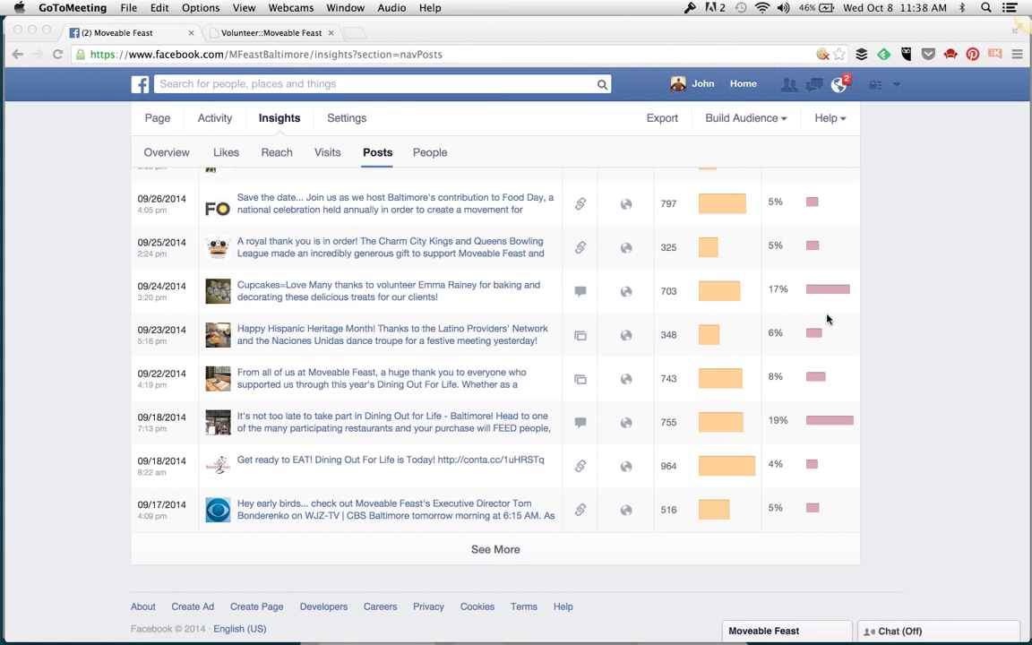
click(80, 209)
- Compare the reach and engagement rates of the September and October posts in the All Posts Published table
scroll(376, 184, up, 3)
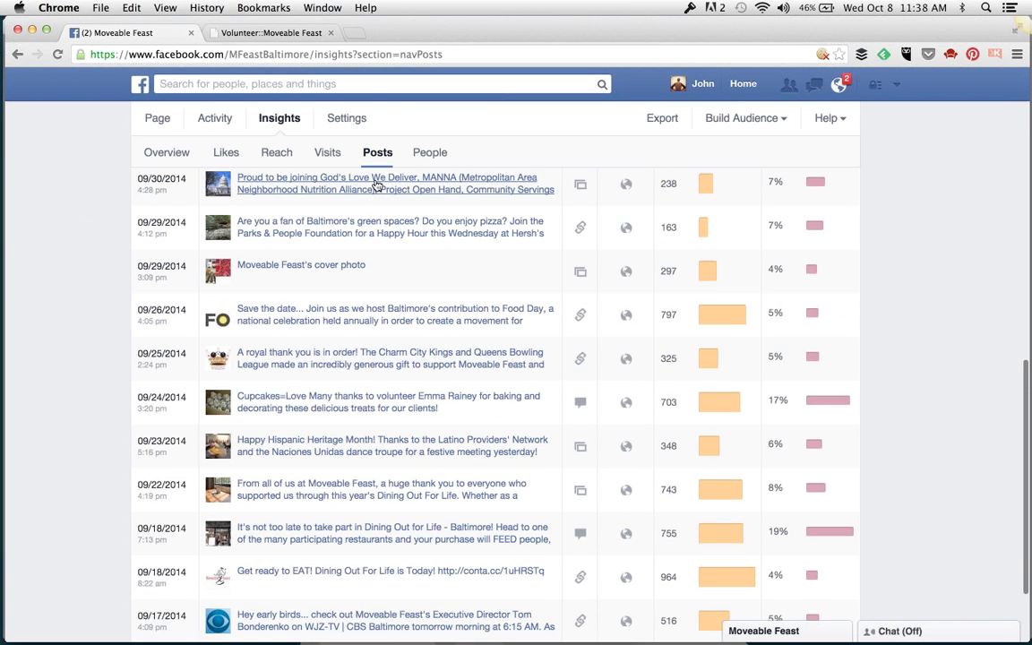
scroll(376, 184, down, 3)
scroll(376, 183, up, 5)
scroll(376, 179, up, 1)
scroll(376, 179, down, 2)
scroll(815, 264, down, 2)
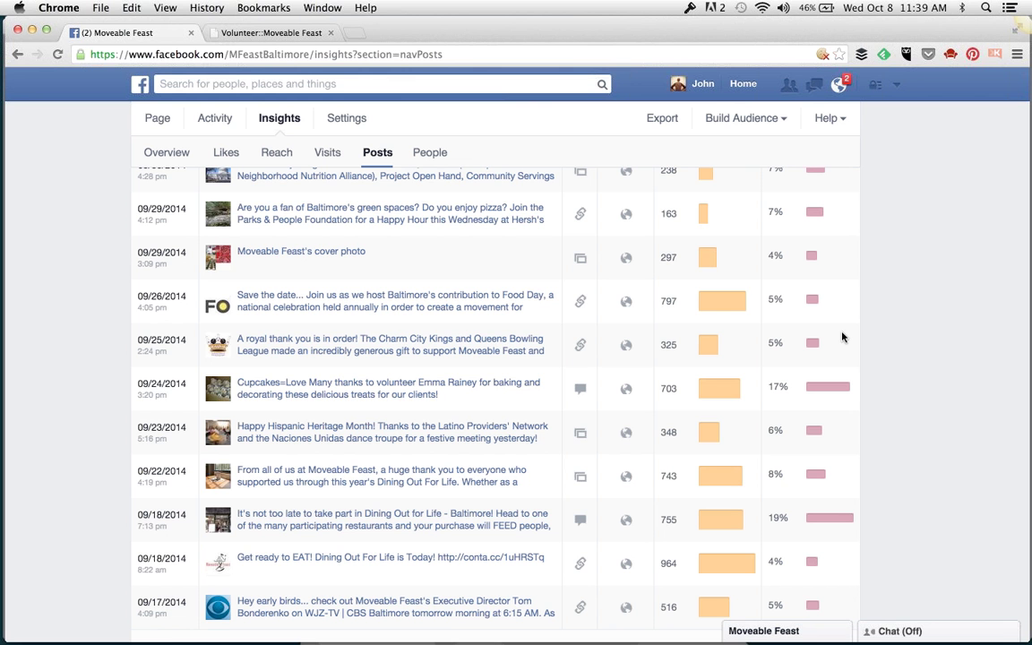